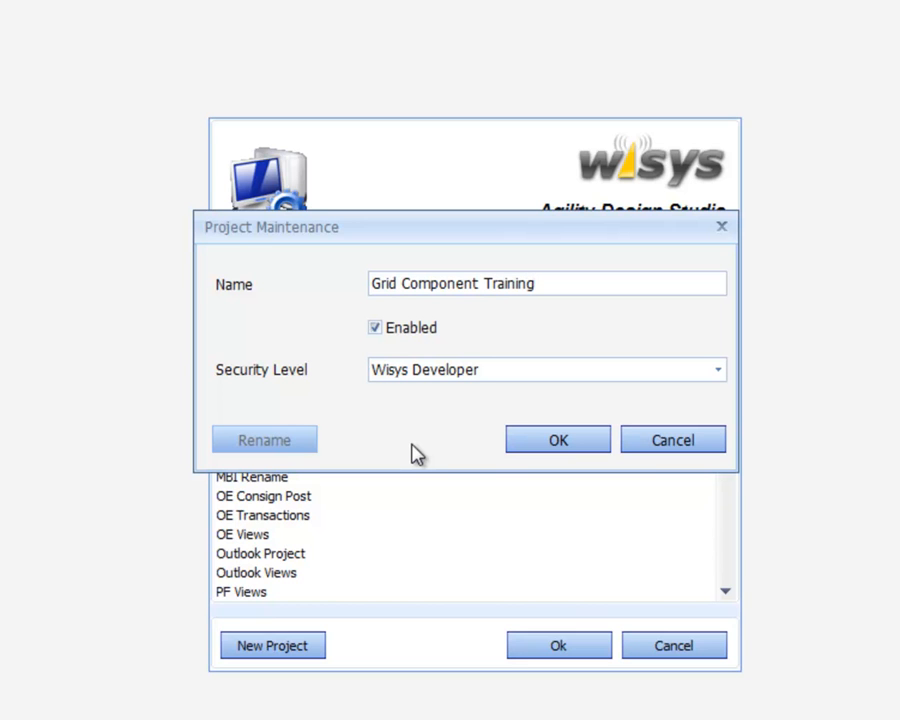
Save the Grid Component Training project and start a new grid component in it.
{"action": "left_click", "coordinate": [543, 443]}
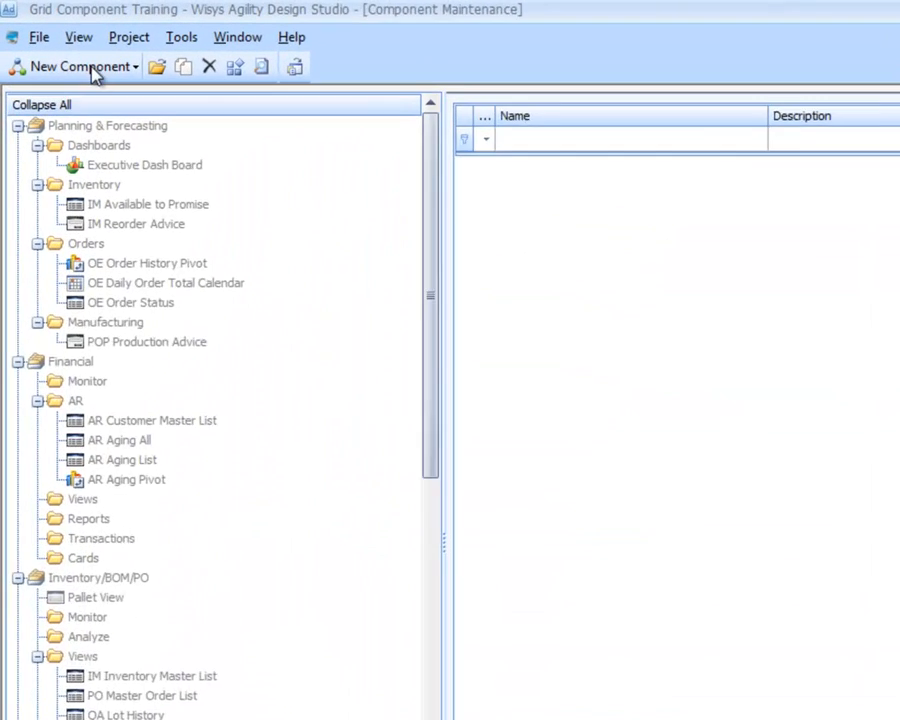
{"action": "left_click", "coordinate": [93, 70]}
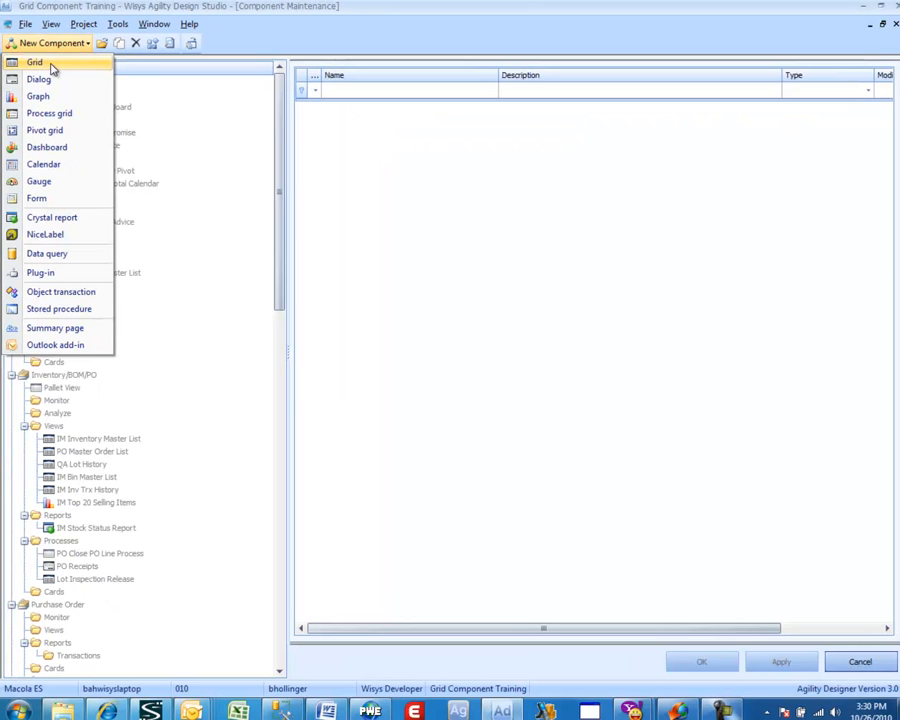
{"action": "left_click", "coordinate": [96, 120]}
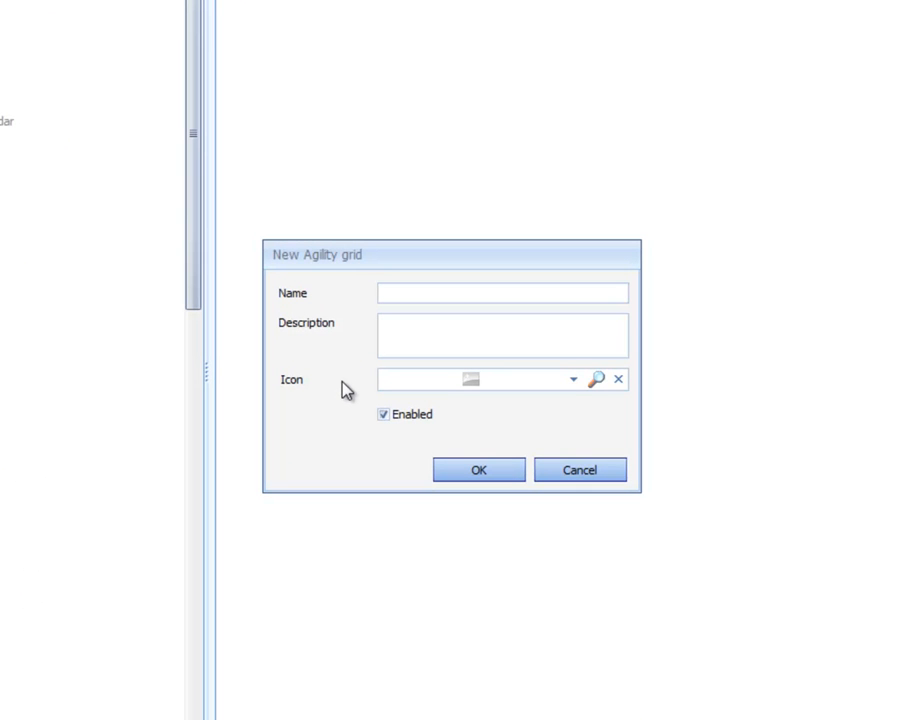
Name the new grid "OE Order Sales Grid" and copy that name into its description.
{"action": "type", "text": "OE Order Sales Grid"}
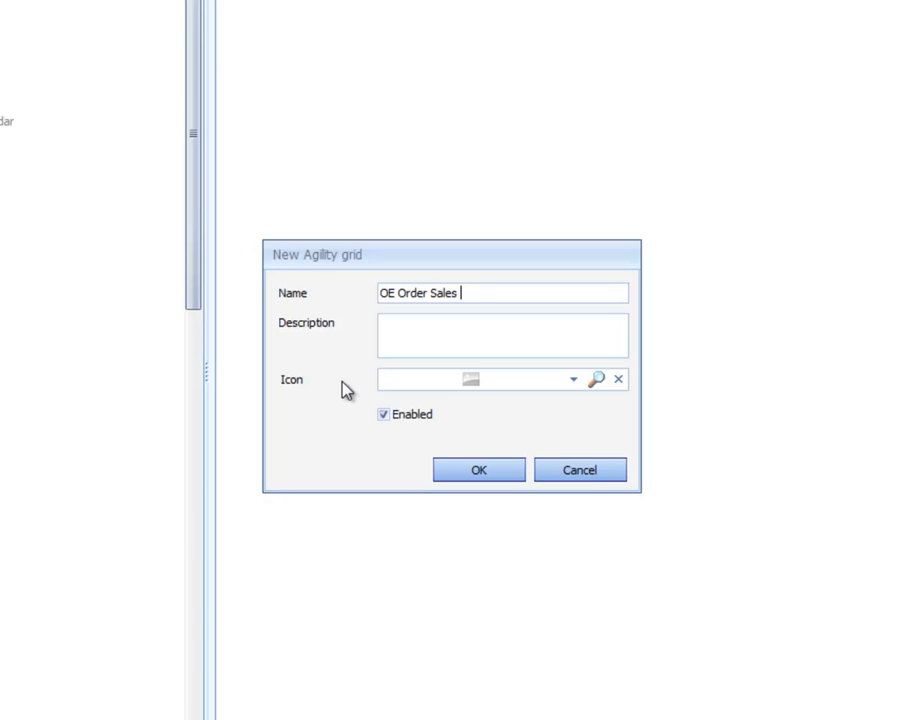
{"action": "key", "text": "shift+Left"}
{"action": "key", "text": "shift+Left"}
{"action": "key", "text": "shift+Left"}
{"action": "key", "text": "shift+Left"}
{"action": "key", "text": "shift+Left"}
{"action": "key", "text": "shift+Left"}
{"action": "key", "text": "shift+Left"}
{"action": "key", "text": "shift+Left"}
{"action": "key", "text": "shift+Left"}
{"action": "key", "text": "shift+Left"}
{"action": "key", "text": "shift+Left"}
{"action": "key", "text": "shift+Left"}
{"action": "key", "text": "shift+Left"}
{"action": "key", "text": "shift+Left"}
{"action": "key", "text": "shift+Left"}
{"action": "key", "text": "shift+Left"}
{"action": "key", "text": "shift+Left"}
{"action": "key", "text": "shift+Left"}
{"action": "key", "text": "shift+Left"}
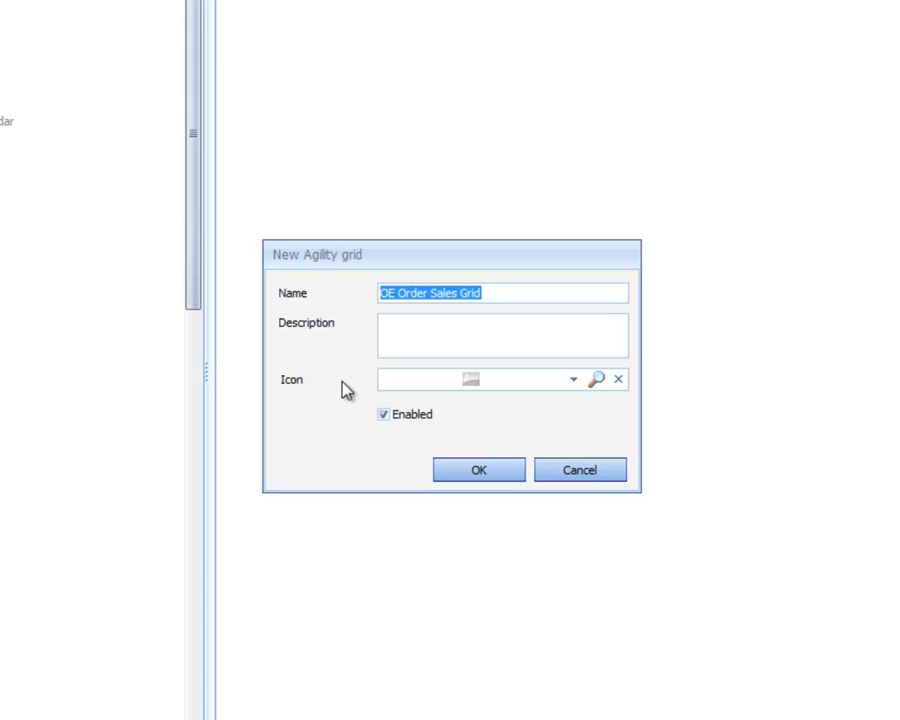
{"action": "key", "text": "ctrl+c"}
{"action": "key", "text": "Tab"}
{"action": "key", "text": "ctrl+v"}
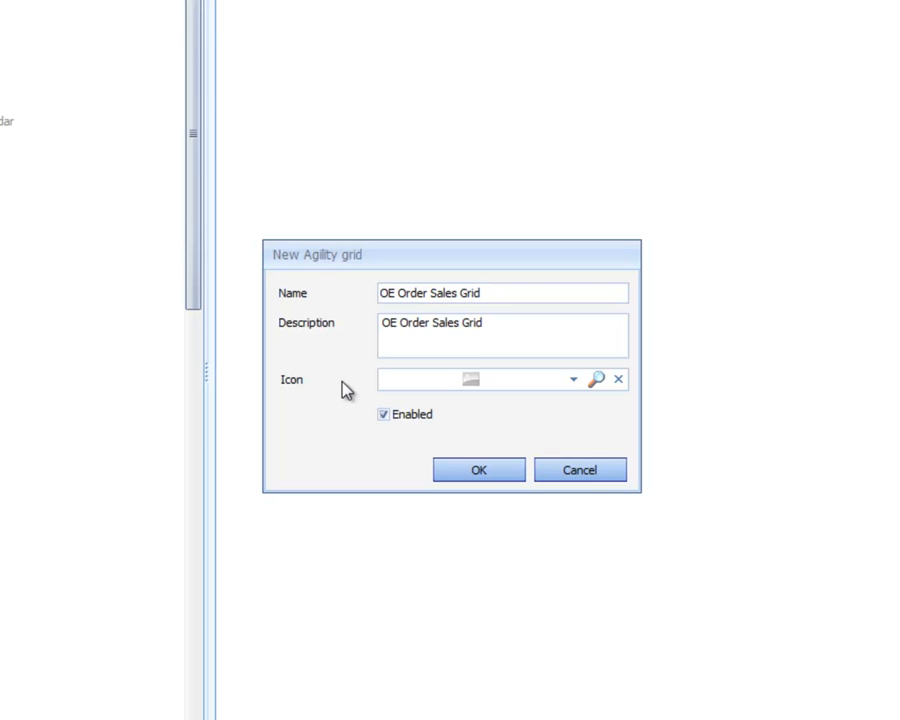
Assign the View icon to the grid and create it, continuing past its settings to the SQL statement page.
{"action": "left_click", "coordinate": [577, 386]}
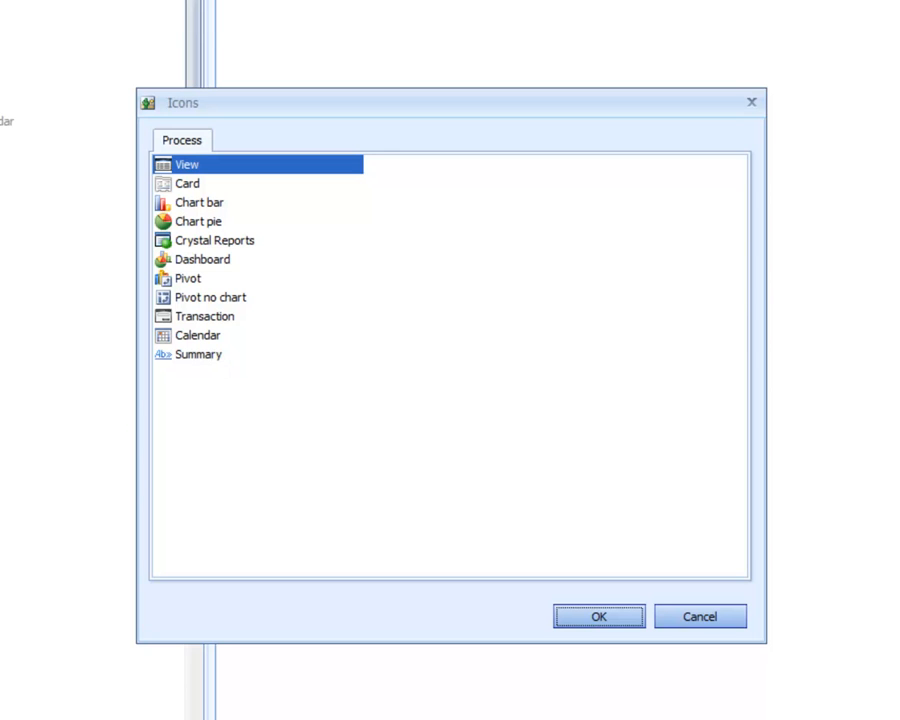
{"action": "double_click", "coordinate": [228, 174]}
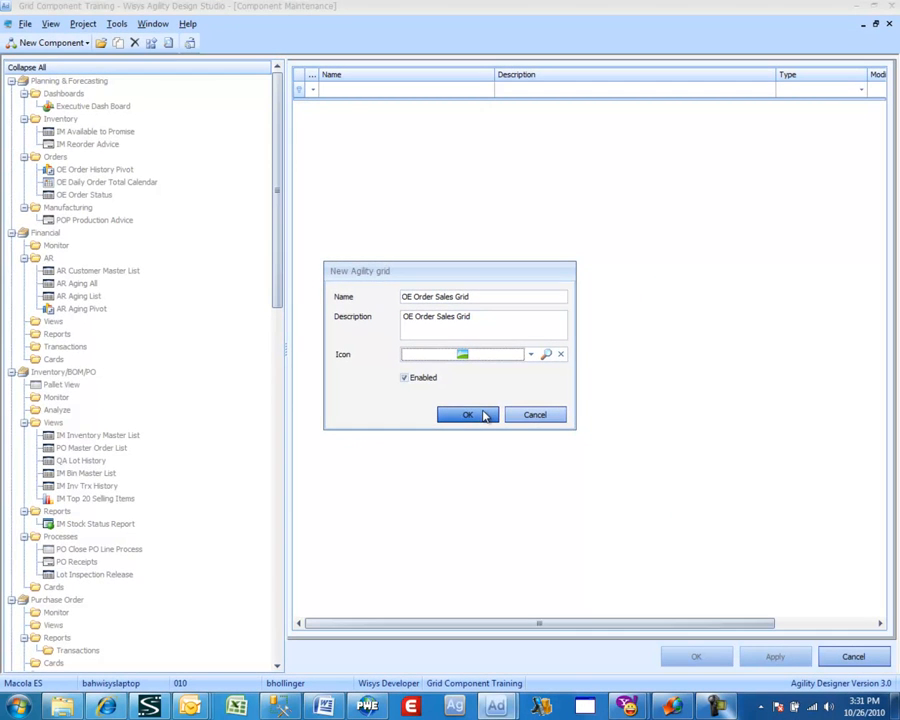
{"action": "left_click", "coordinate": [485, 416]}
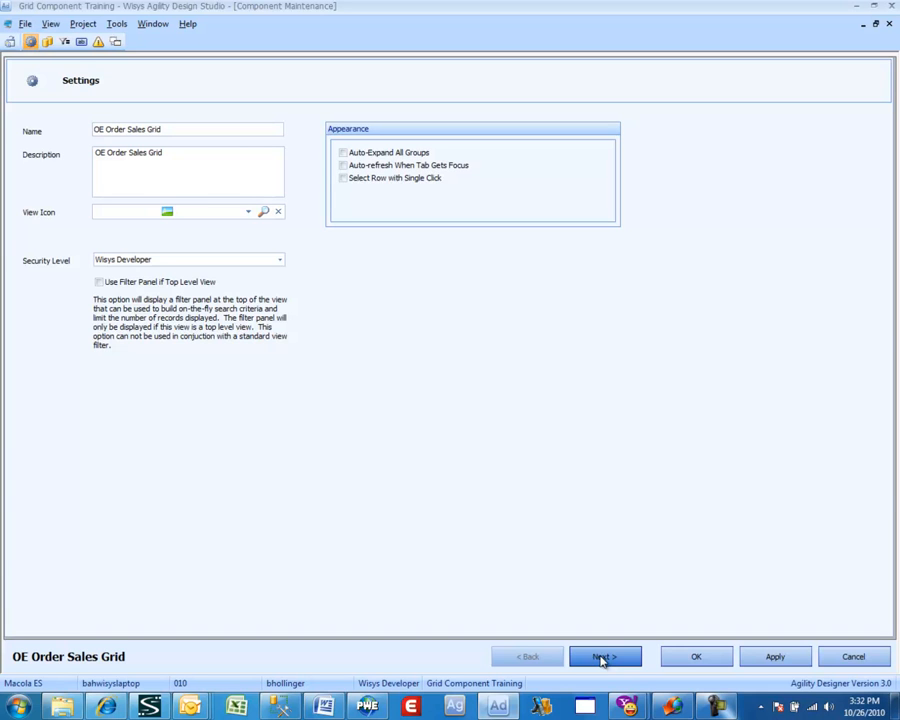
{"action": "left_click", "coordinate": [603, 657]}
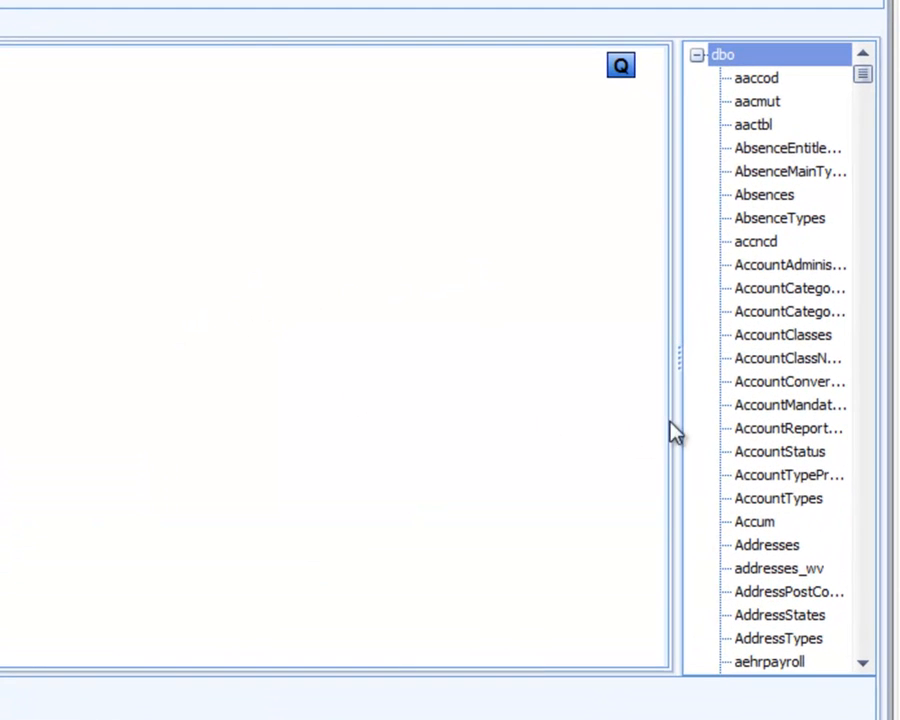
Find the oeordhdr_wv view in the table list and add it to the grid's SQL statement.
{"action": "left_click", "coordinate": [770, 413]}
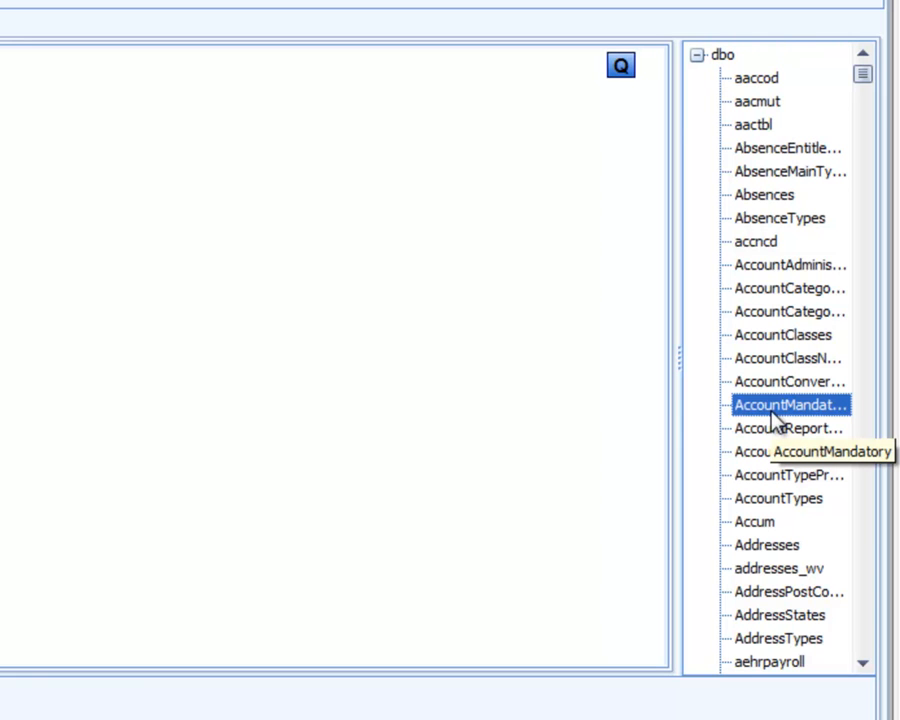
{"action": "type", "text": "oeord"}
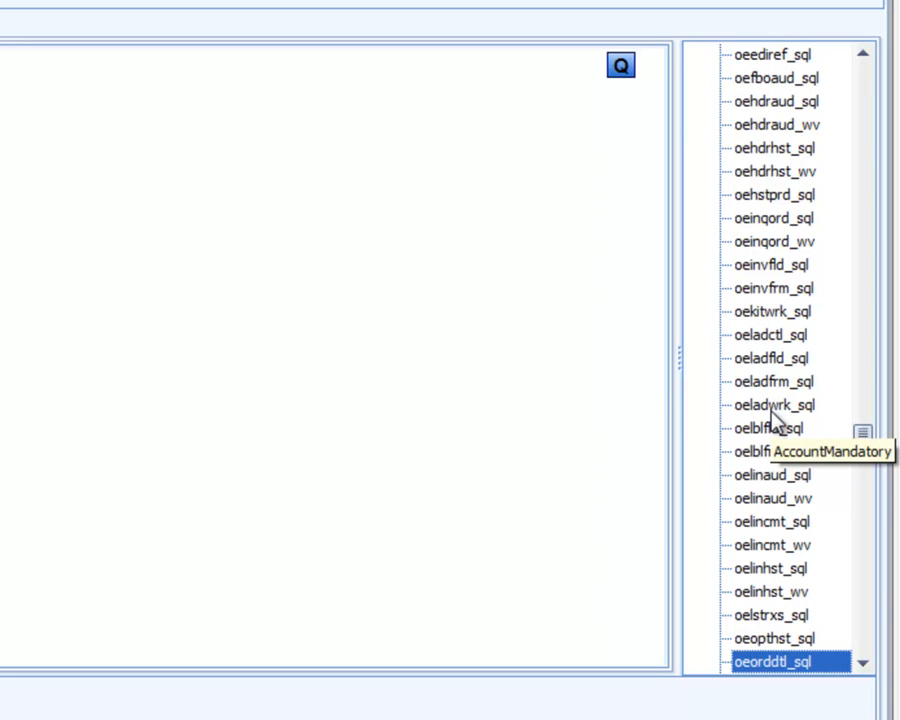
{"action": "type", "text": "h"}
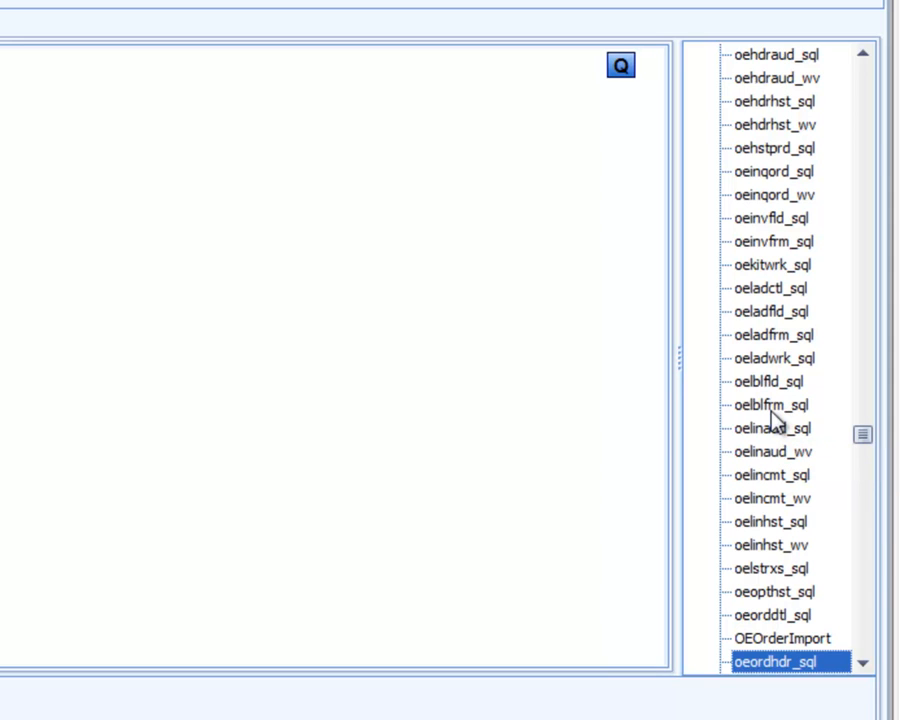
{"action": "left_click", "coordinate": [863, 664]}
{"action": "left_click", "coordinate": [863, 664]}
{"action": "left_click", "coordinate": [863, 664]}
{"action": "left_click", "coordinate": [863, 664]}
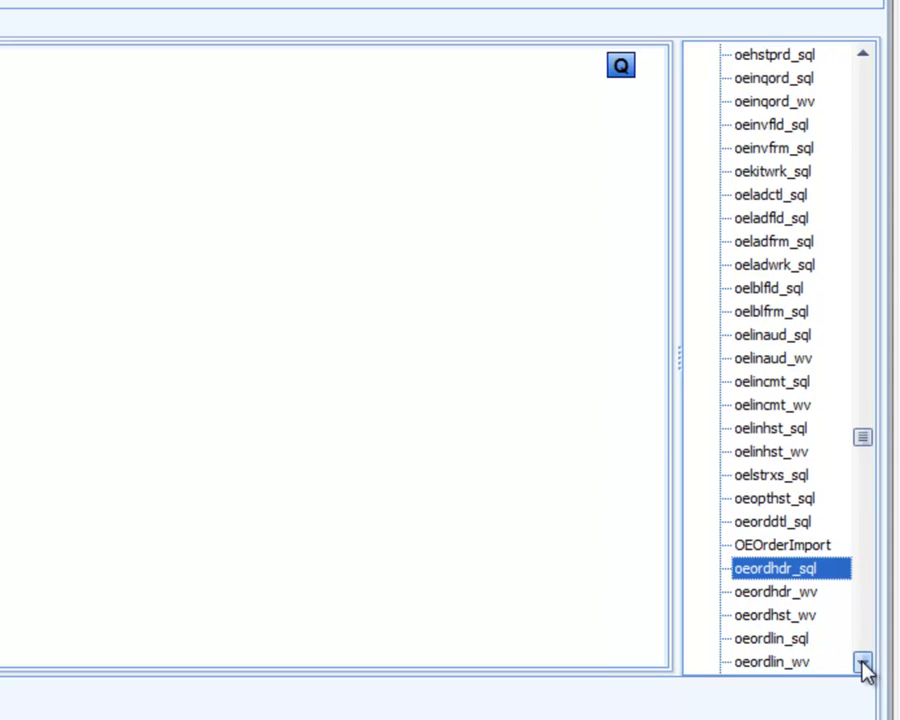
{"action": "left_click", "coordinate": [801, 592]}
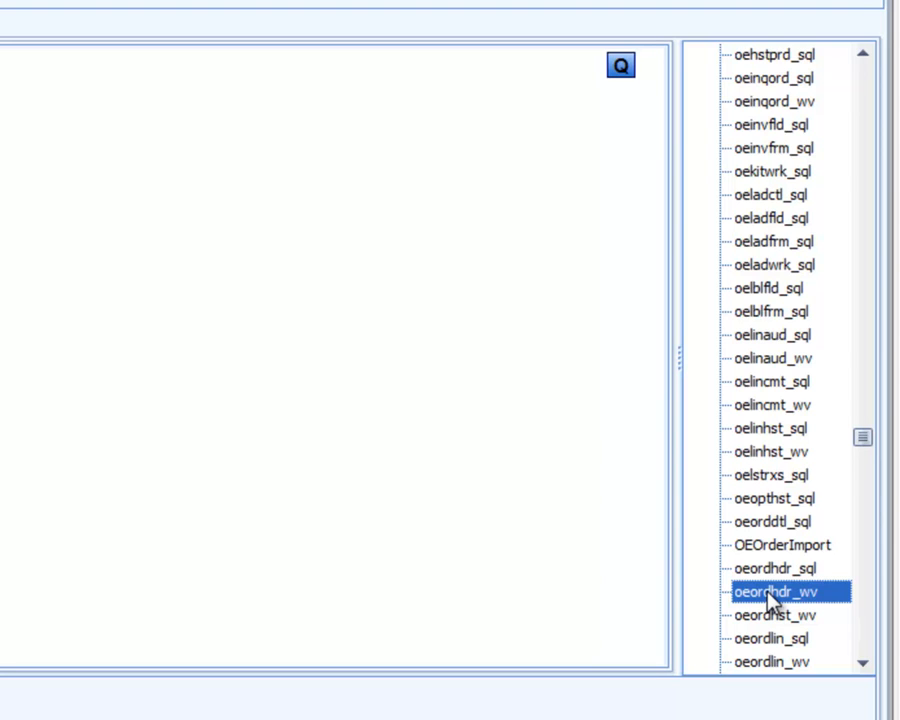
{"action": "left_click", "coordinate": [760, 574]}
{"action": "left_click", "coordinate": [776, 598]}
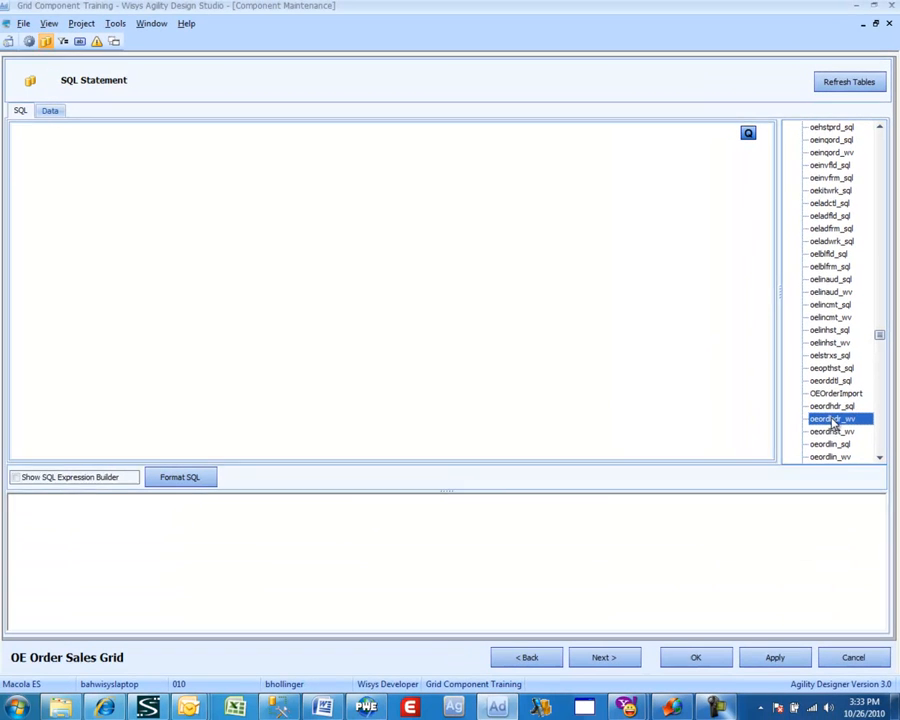
{"action": "double_click", "coordinate": [833, 422]}
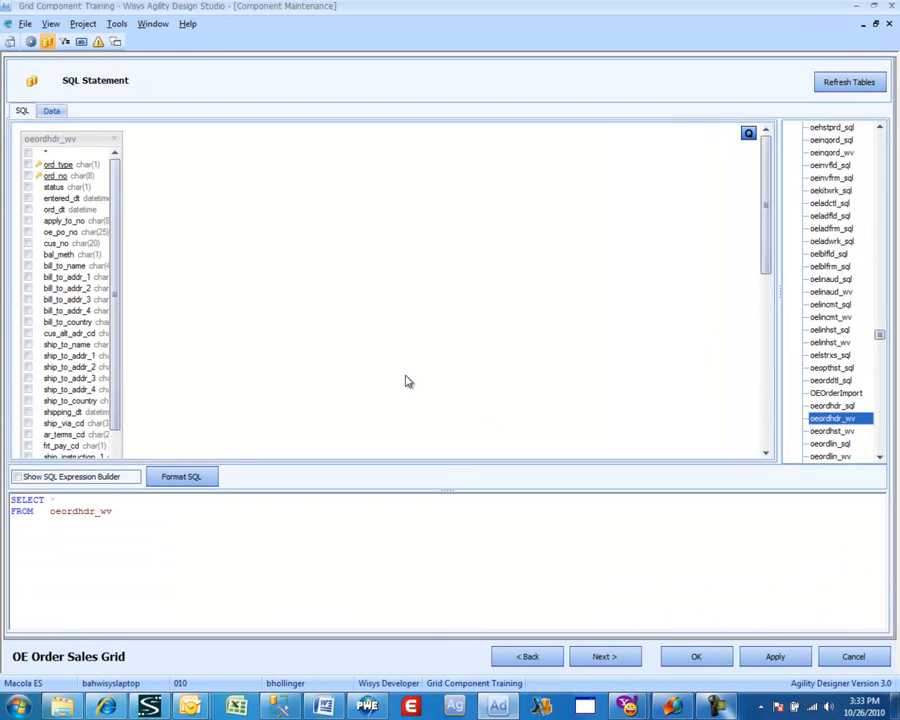
Add the arcusfil_vw view to the query and join it to oeordhdr_wv on cus_no.
{"action": "left_click", "coordinate": [824, 216]}
{"action": "type", "text": "arcu"}
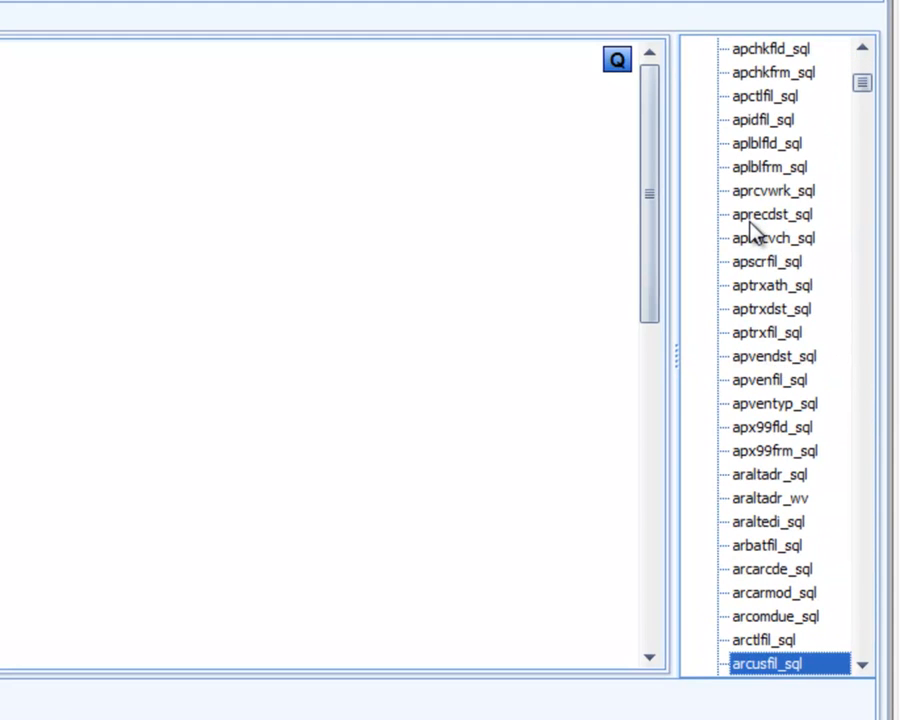
{"action": "key", "text": "Down"}
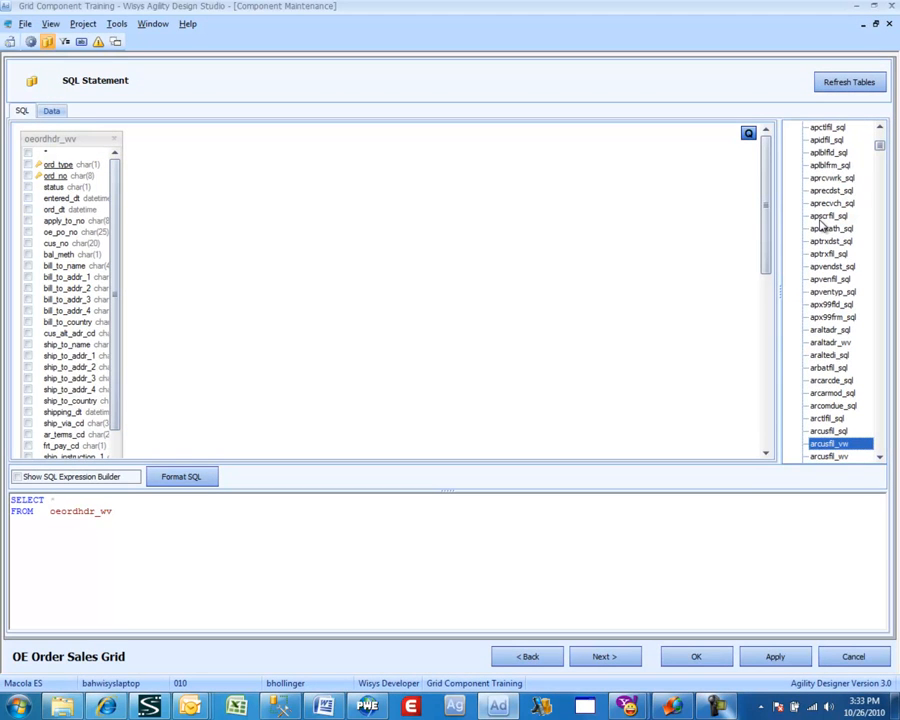
{"action": "double_click", "coordinate": [834, 443]}
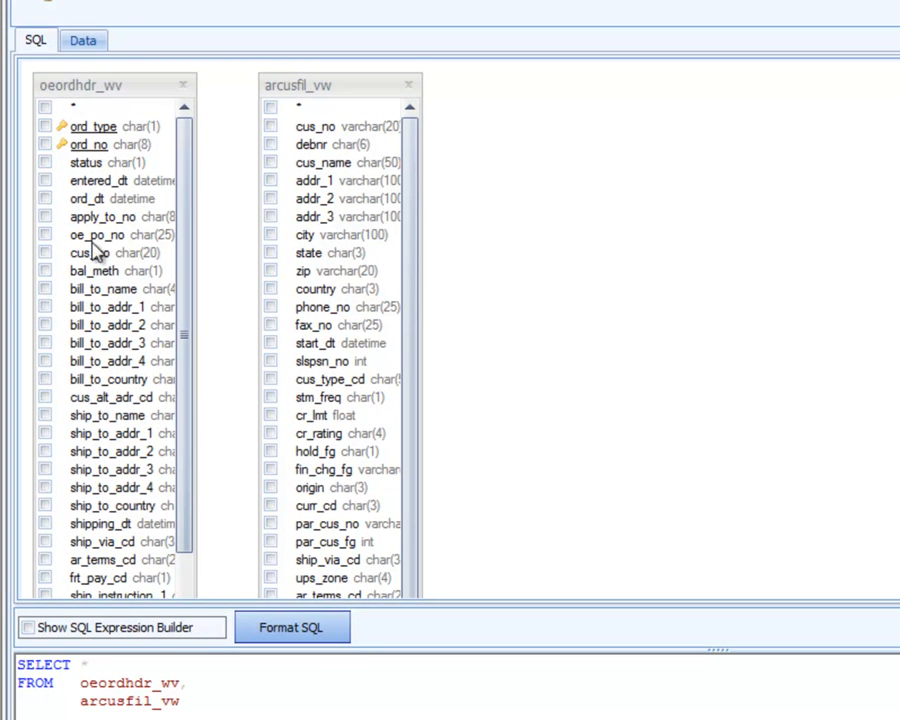
{"action": "left_click_drag", "start_coordinate": [100, 252], "coordinate": [302, 130]}
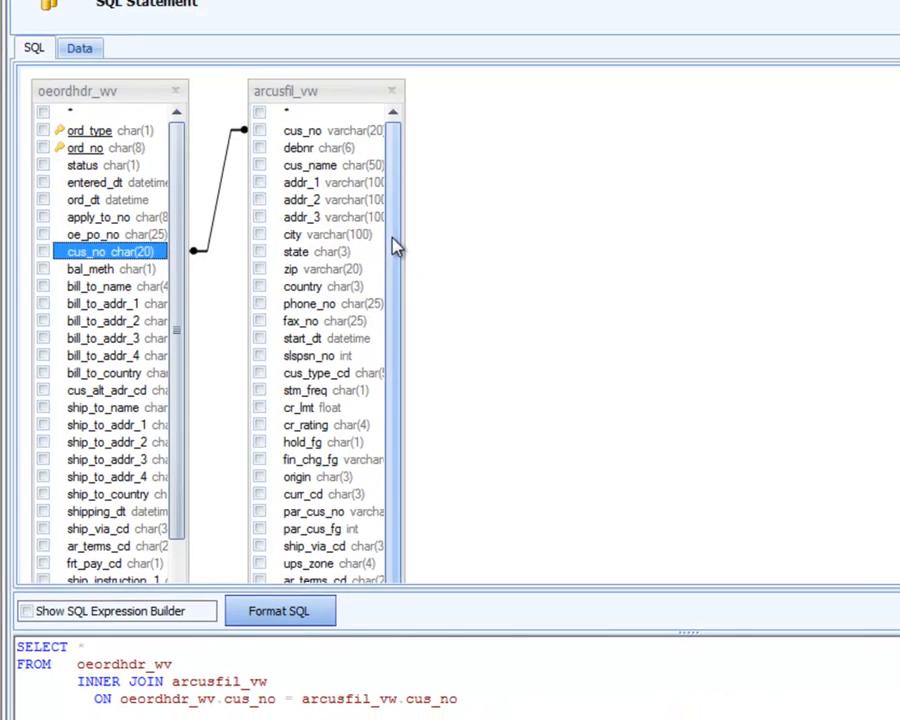
Include the allow_bo and allow_part_ship fields from arcusfil_vw in the query.
{"action": "left_click_drag", "start_coordinate": [409, 240], "coordinate": [427, 470]}
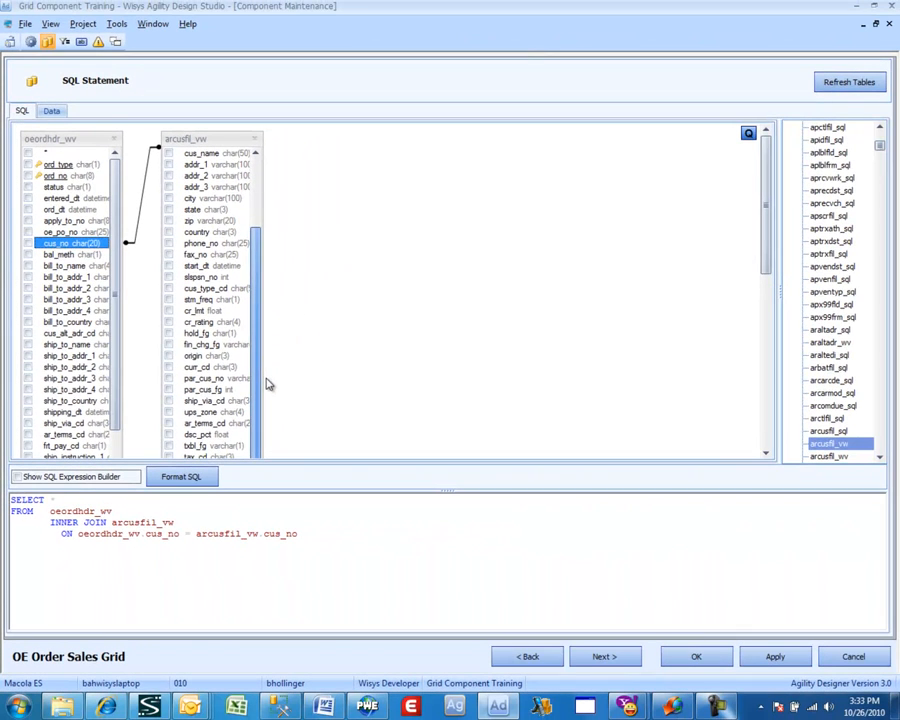
{"action": "left_click_drag", "start_coordinate": [765, 208], "coordinate": [765, 341]}
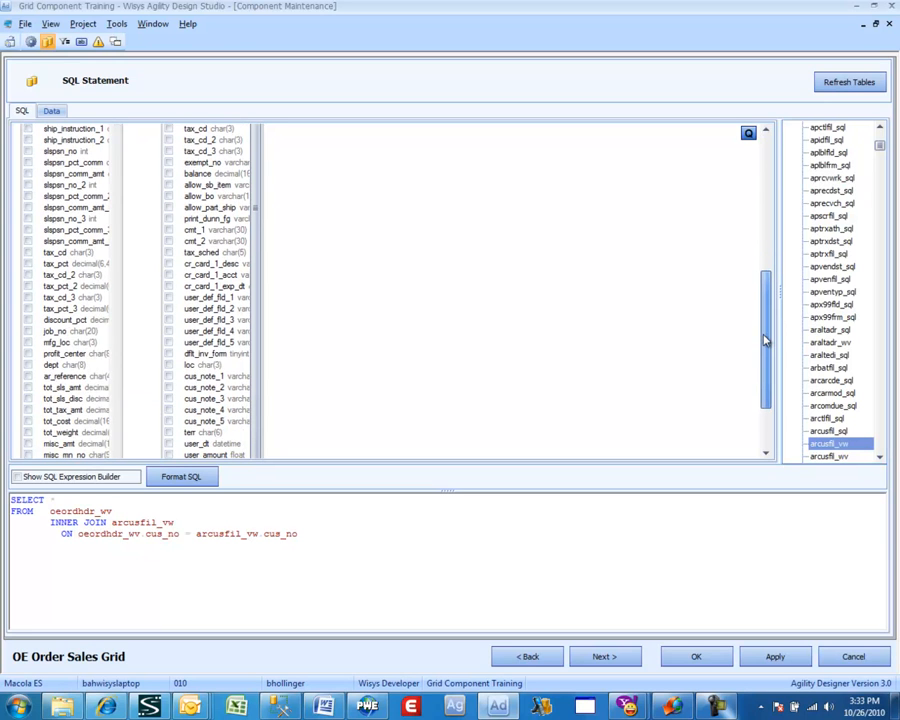
{"action": "left_click", "coordinate": [169, 197]}
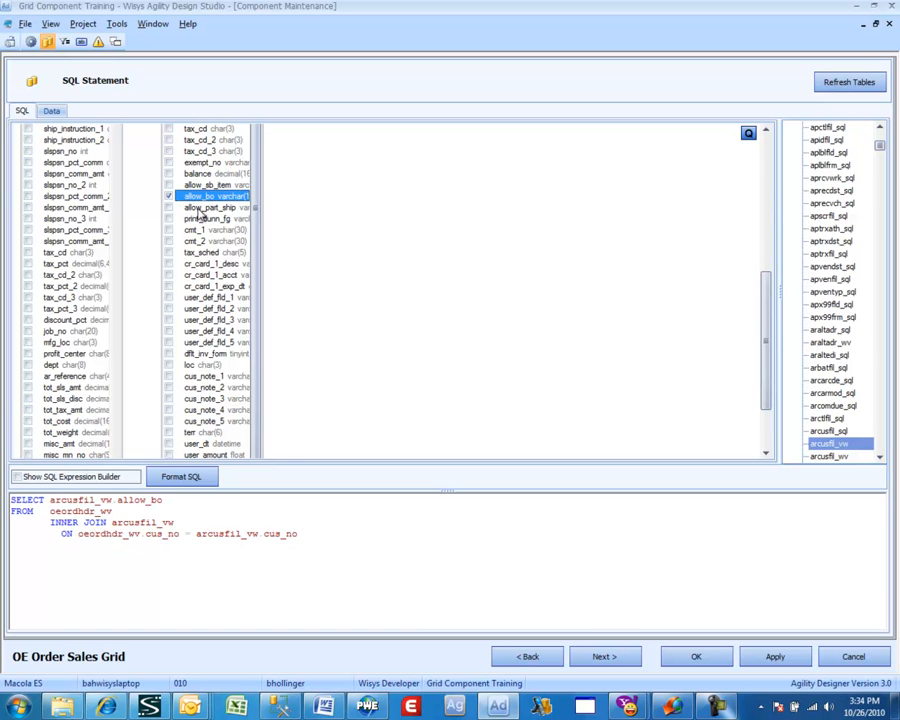
{"action": "left_click", "coordinate": [169, 207]}
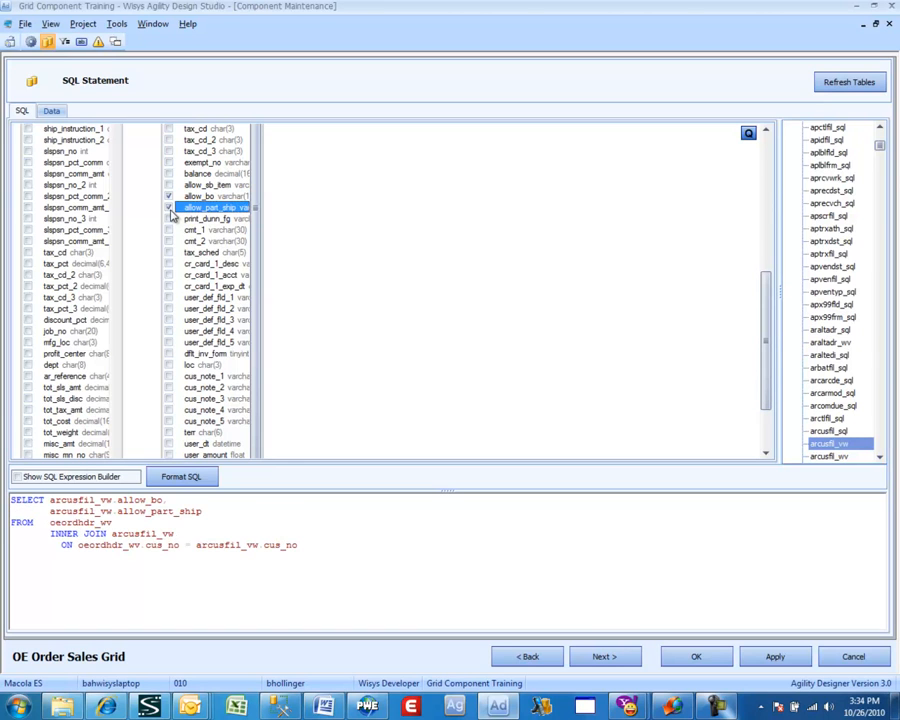
Include the ord_type, ord_no, status, entered_dt and ord_dt fields from oeordhdr_wv in the query.
{"action": "left_click_drag", "start_coordinate": [764, 280], "coordinate": [750, 135]}
{"action": "left_click", "coordinate": [72, 164]}
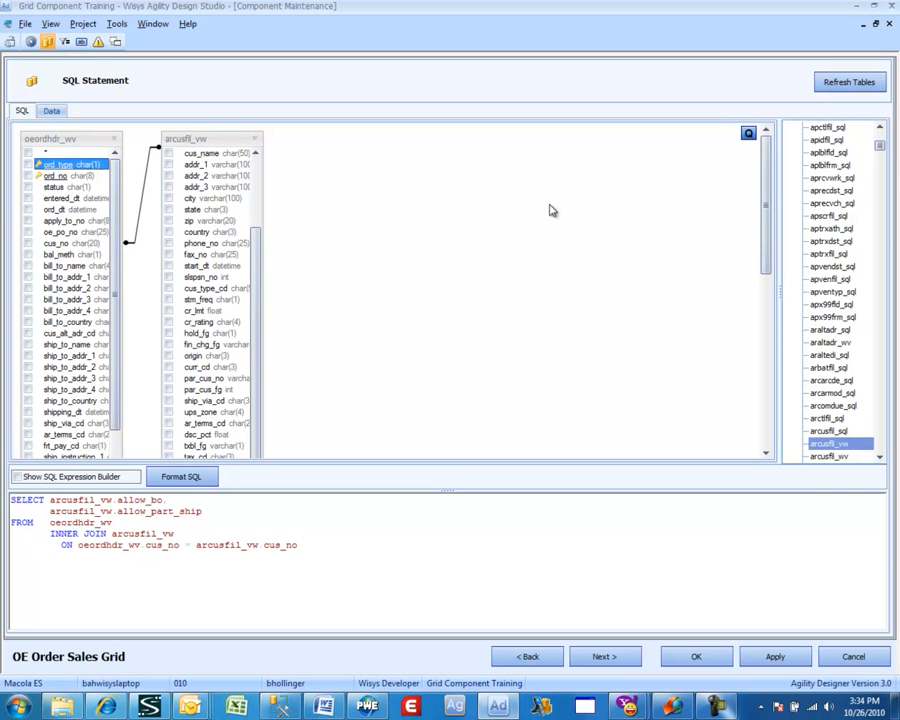
{"action": "key", "text": "space"}
{"action": "key", "text": "Down"}
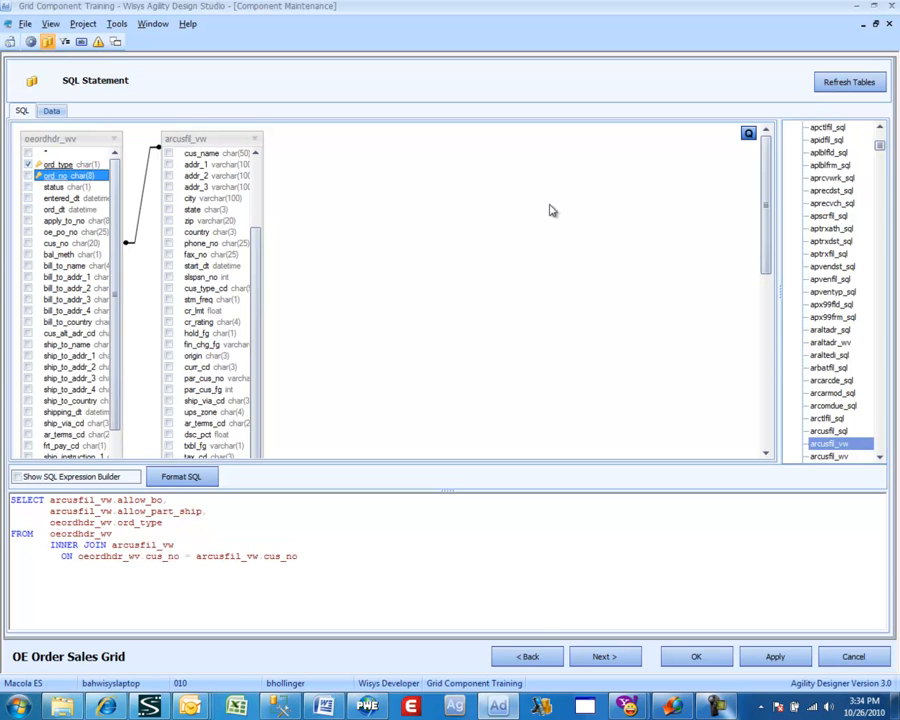
{"action": "key", "text": "space"}
{"action": "key", "text": "Down"}
{"action": "key", "text": "space"}
{"action": "key", "text": "Down"}
{"action": "key", "text": "space"}
{"action": "key", "text": "Down"}
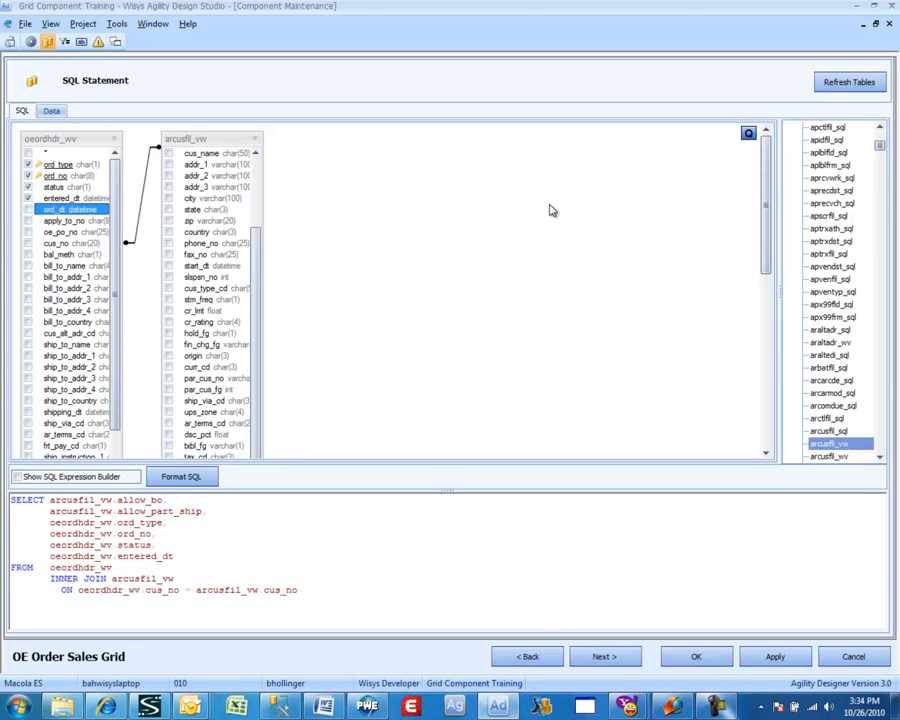
{"action": "key", "text": "space"}
{"action": "key", "text": "Down"}
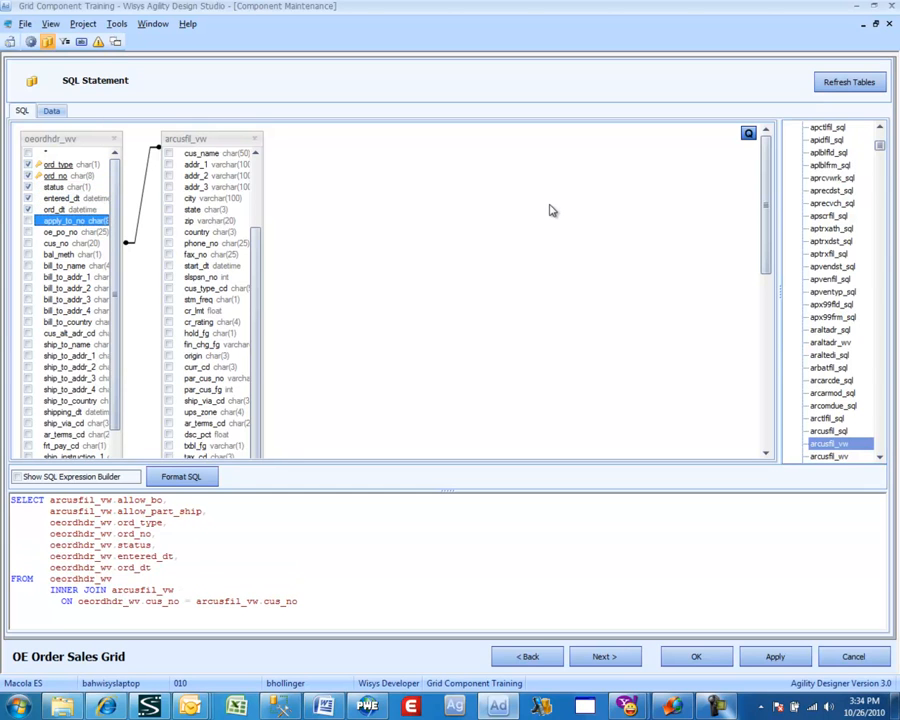
Include the oe_po_no, cus_no and bill_to_name fields from oeordhdr_wv, leaving out apply_to_no and bal_meth.
{"action": "key", "text": "Down"}
{"action": "key", "text": "space"}
{"action": "key", "text": "Down"}
{"action": "key", "text": "Down"}
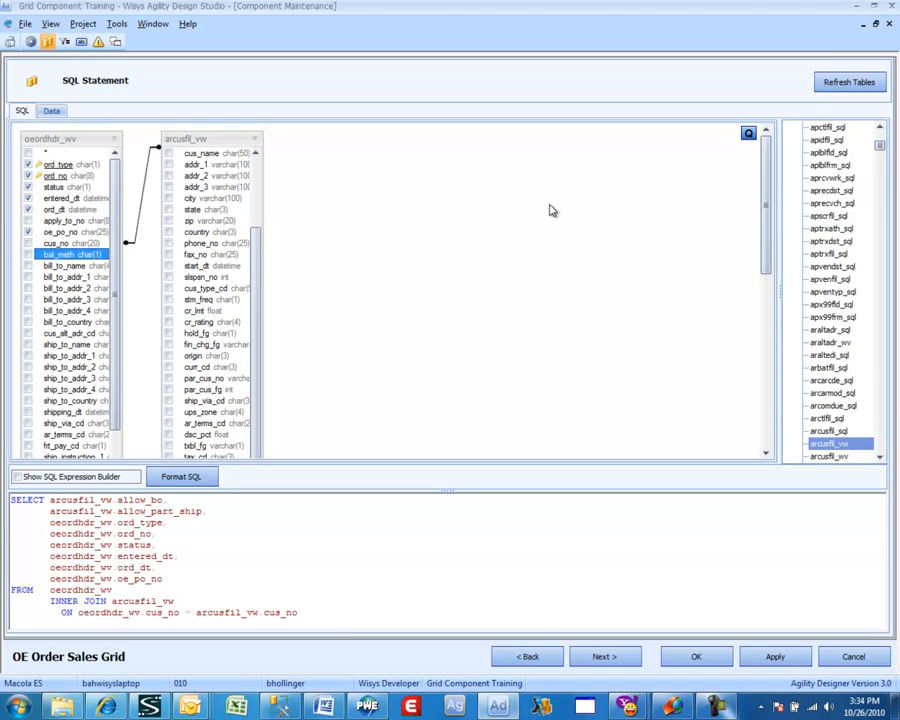
{"action": "key", "text": "space"}
{"action": "key", "text": "space"}
{"action": "key", "text": "Up"}
{"action": "key", "text": "space"}
{"action": "key", "text": "Down"}
{"action": "key", "text": "Down"}
{"action": "key", "text": "space"}
Include the cus_alt_adr_cd and ship_to_name fields from oeordhdr_wv, leaving out the bill-to address fields and ship_to_addr_1.
{"action": "key", "text": "Down"}
{"action": "key", "text": "Down"}
{"action": "key", "text": "Down"}
{"action": "key", "text": "Down"}
{"action": "key", "text": "Down"}
{"action": "key", "text": "Down"}
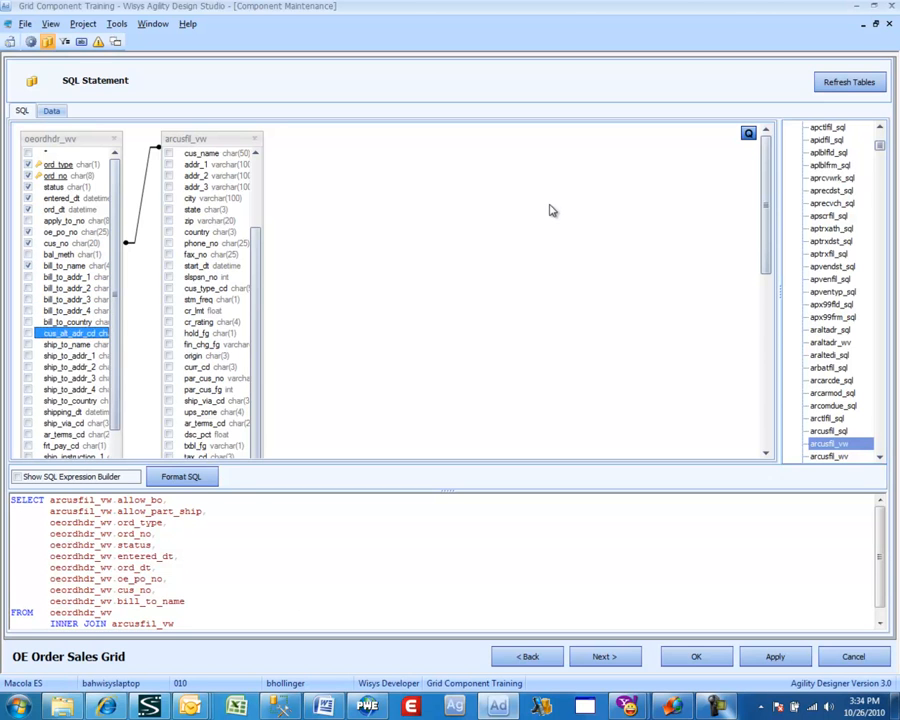
{"action": "key", "text": "space"}
{"action": "key", "text": "Down"}
{"action": "key", "text": "Down"}
{"action": "key", "text": "space"}
{"action": "key", "text": "space"}
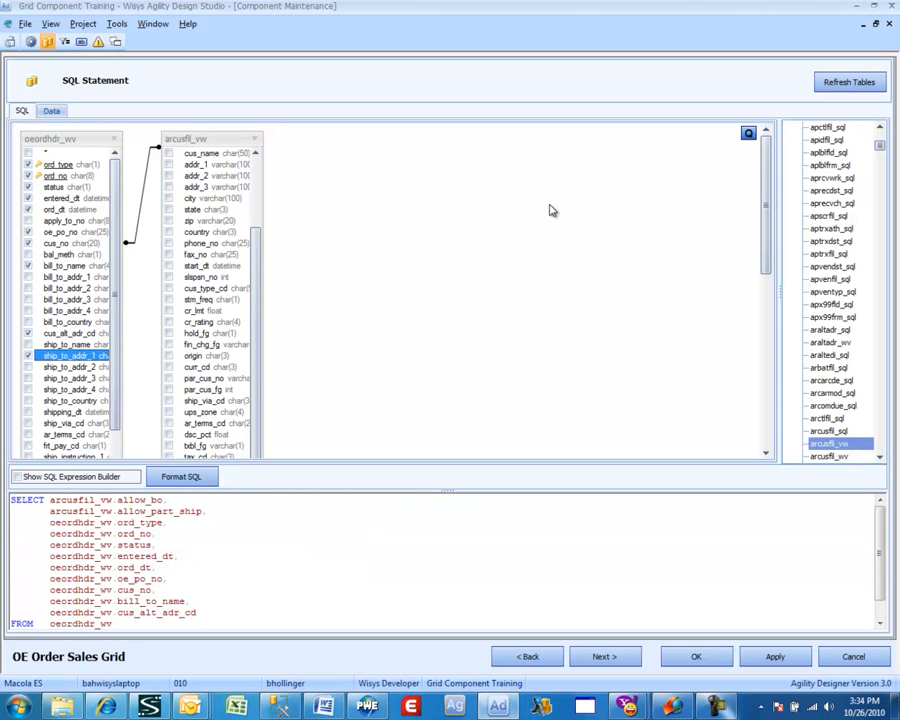
{"action": "key", "text": "Up"}
{"action": "key", "text": "space"}
Include the ship_via_cd field from oeordhdr_wv, skipping the ship-to address fields and shipping_dt.
{"action": "key", "text": "Down"}
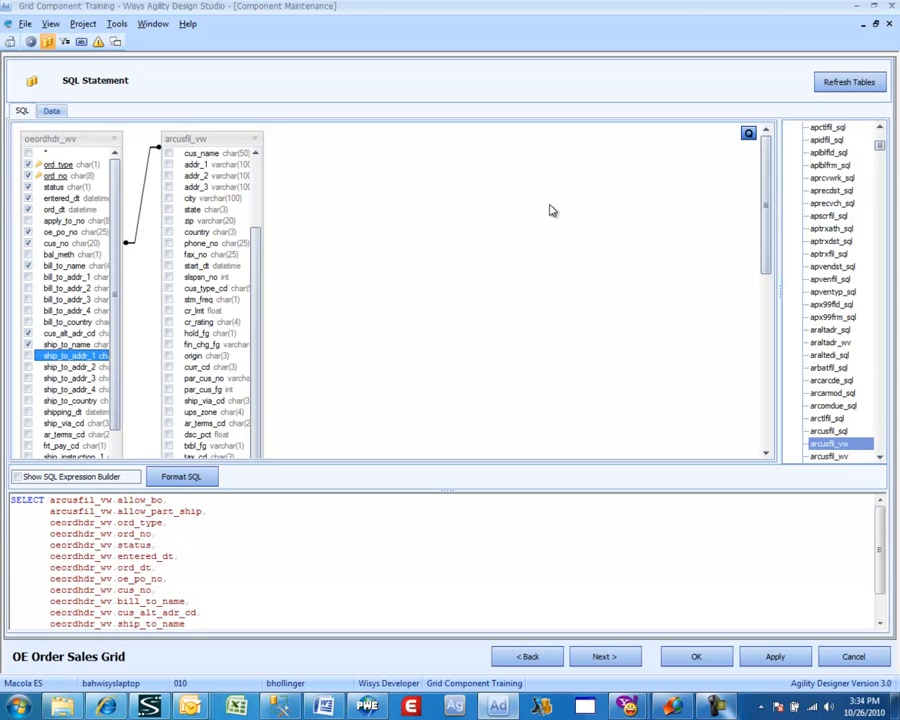
{"action": "key", "text": "Down"}
{"action": "key", "text": "Down"}
{"action": "key", "text": "Down"}
{"action": "key", "text": "Down"}
{"action": "key", "text": "Down"}
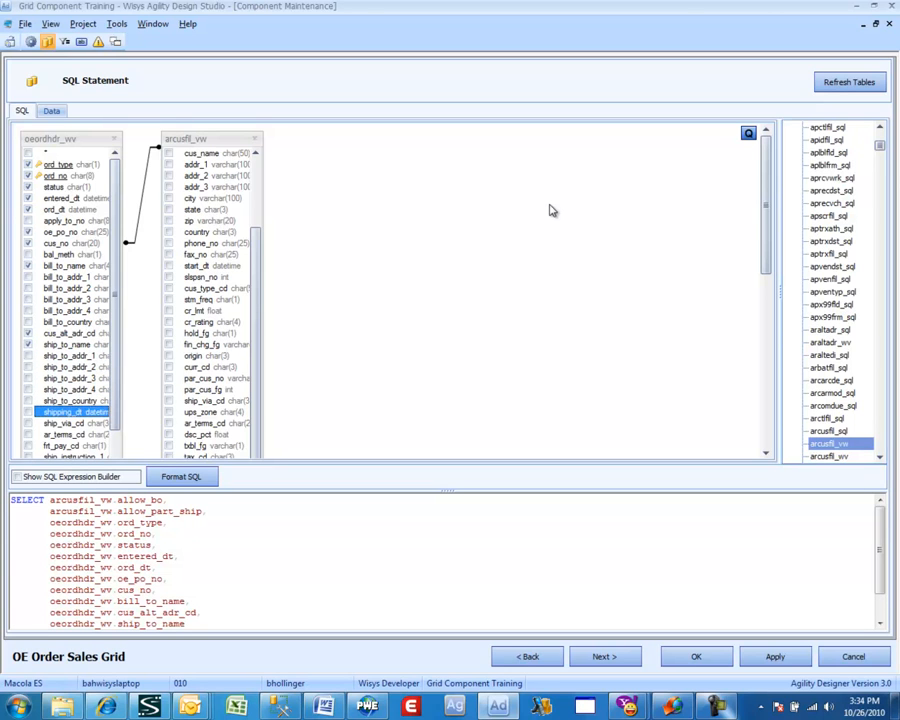
{"action": "key", "text": "Down"}
{"action": "key", "text": "space"}
{"action": "key", "text": "Down"}
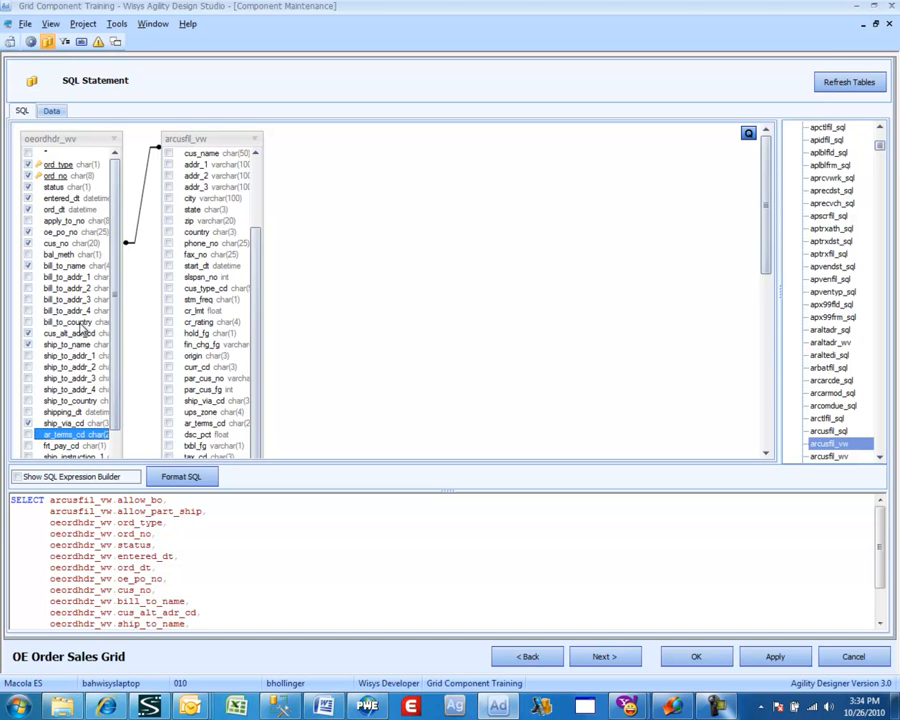
Include the ship_instruction_1 and ship_instruction_2 fields from oeordhdr_wv, leaving out ar_terms_cd and frt_pay_cd.
{"action": "left_click_drag", "start_coordinate": [116, 293], "coordinate": [134, 375]}
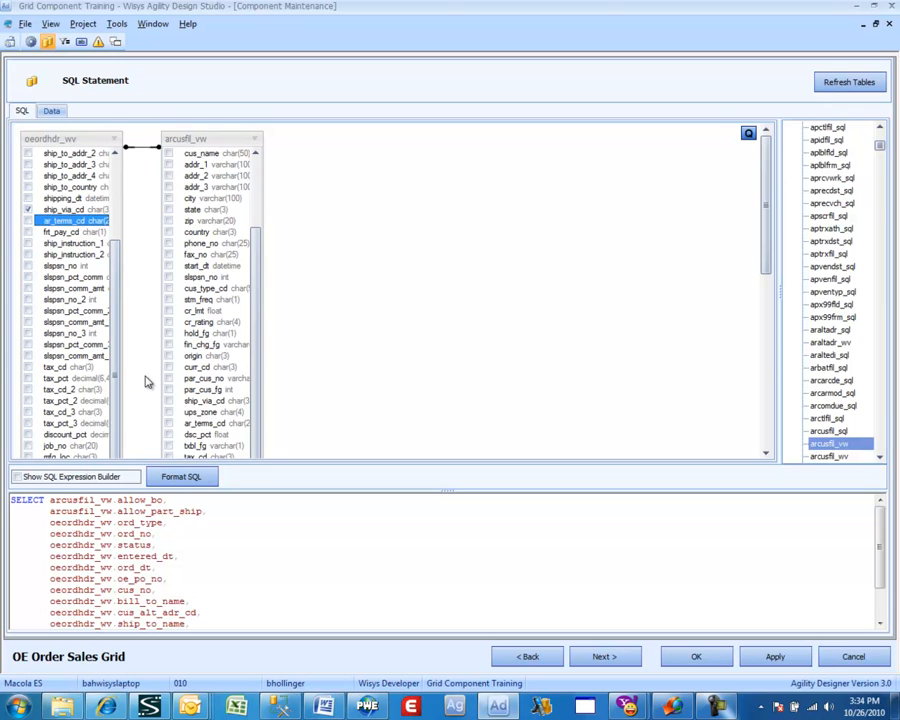
{"action": "key", "text": "Down"}
{"action": "key", "text": "Down"}
{"action": "key", "text": "space"}
{"action": "key", "text": "Down"}
{"action": "key", "text": "Down"}
{"action": "key", "text": "Up"}
{"action": "key", "text": "space"}
{"action": "key", "text": "Down"}
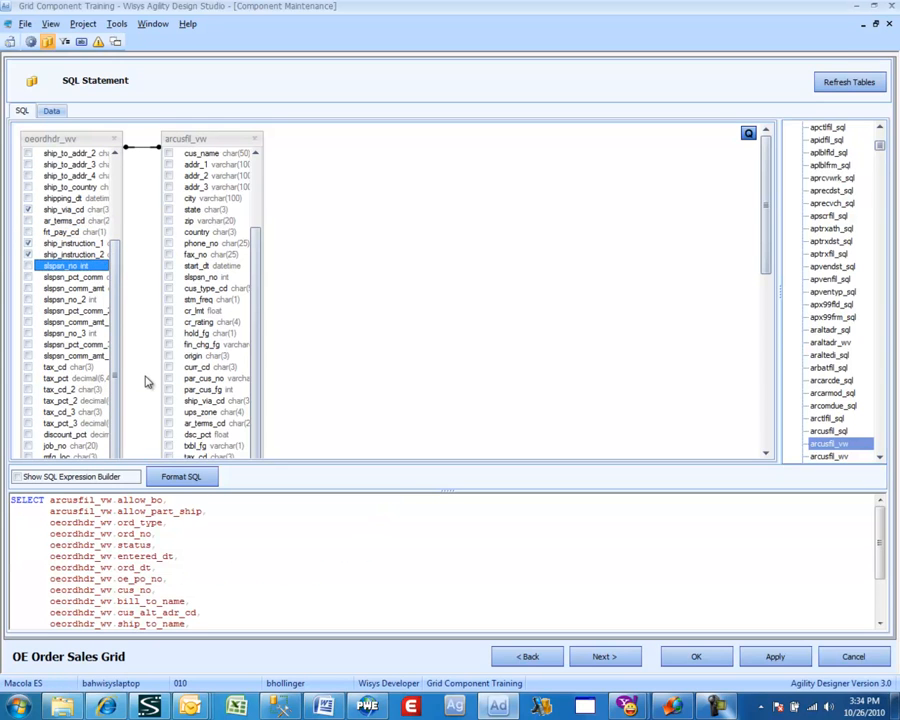
Include the tot_sls_amt and tot_sls_disc fields from oeordhdr_wv, skipping the salesperson, tax, job and department fields.
{"action": "key", "text": "Down"}
{"action": "key", "text": "Down"}
{"action": "key", "text": "Down"}
{"action": "key", "text": "Down"}
{"action": "key", "text": "Down"}
{"action": "key", "text": "Down"}
{"action": "key", "text": "Down"}
{"action": "key", "text": "Down"}
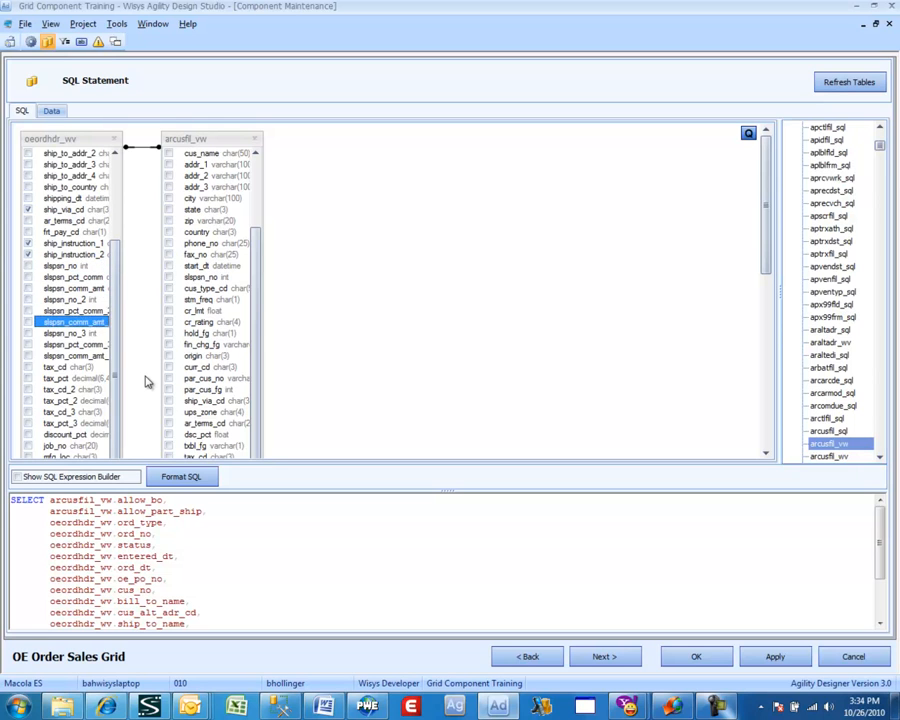
{"action": "key", "text": "Down"}
{"action": "key", "text": "Down"}
{"action": "key", "text": "Down"}
{"action": "key", "text": "Down"}
{"action": "key", "text": "Down"}
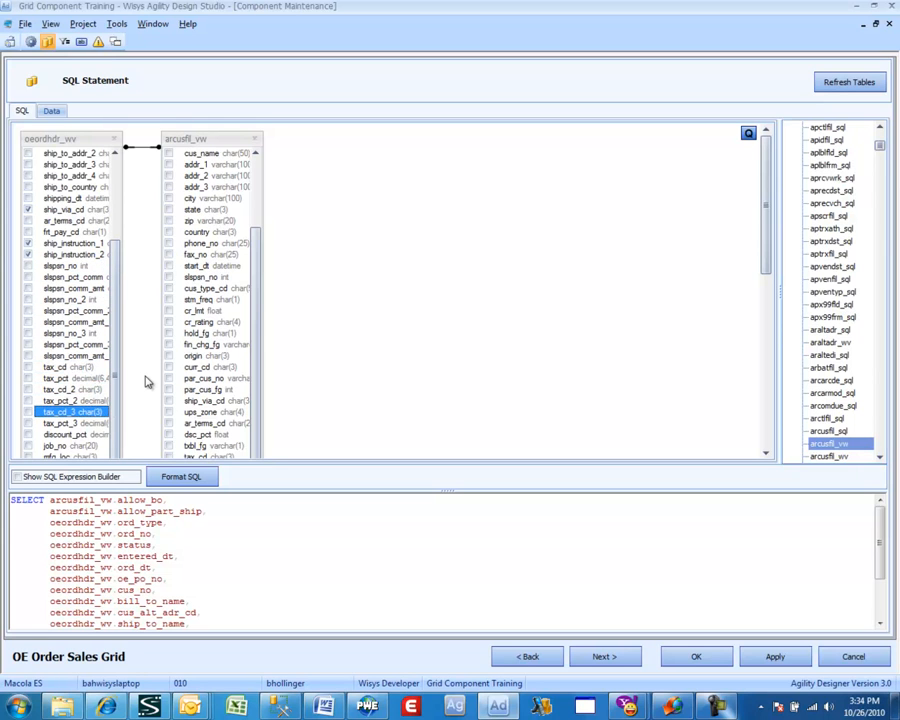
{"action": "left_click_drag", "start_coordinate": [116, 304], "coordinate": [121, 390]}
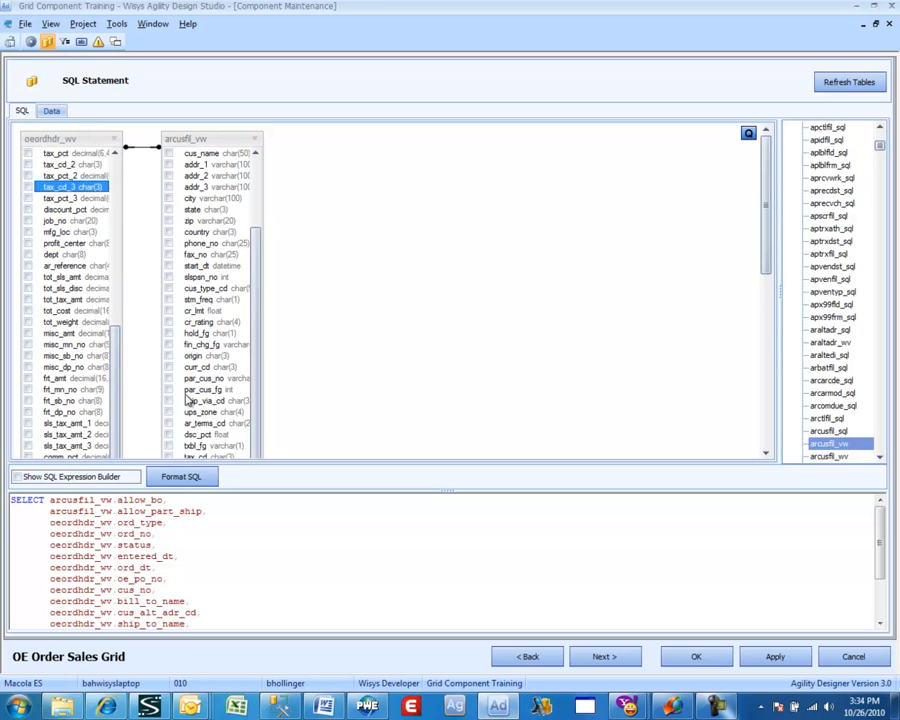
{"action": "key", "text": "Down"}
{"action": "key", "text": "Down"}
{"action": "key", "text": "Down"}
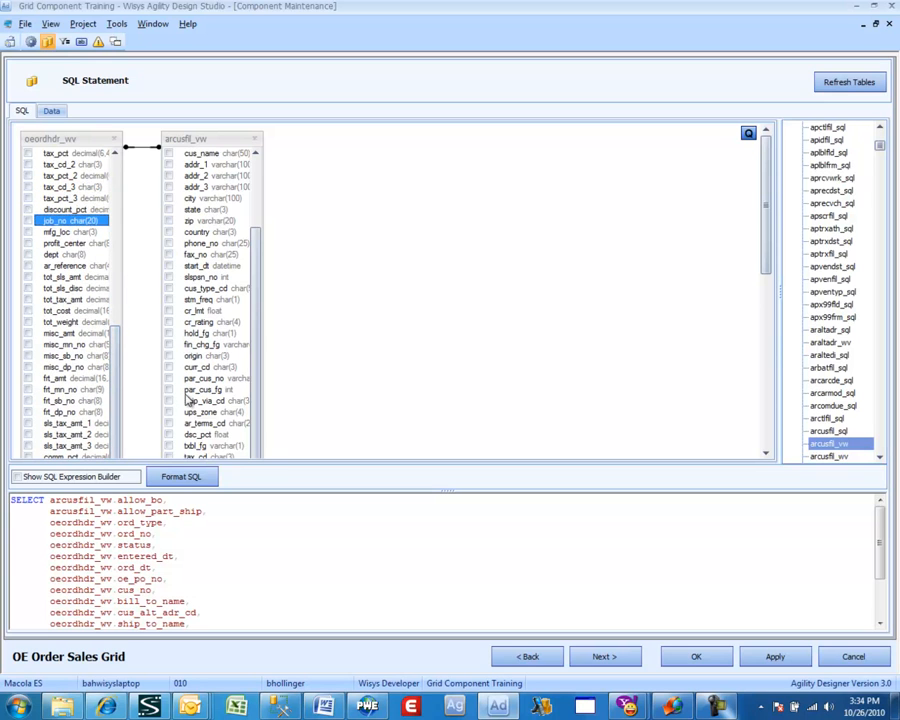
{"action": "key", "text": "Down"}
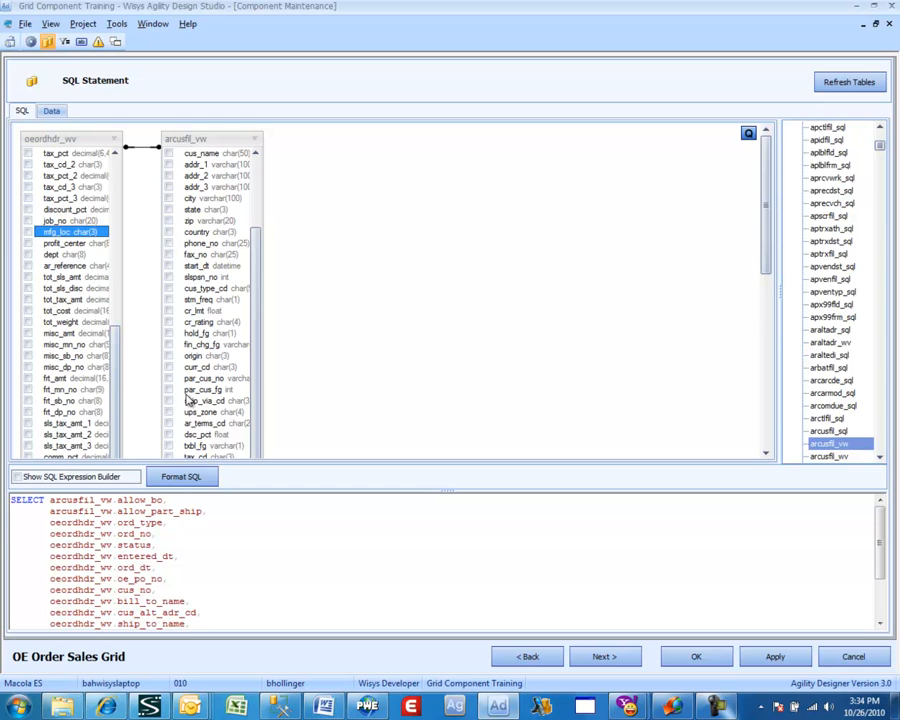
{"action": "key", "text": "Down"}
{"action": "key", "text": "Down"}
{"action": "key", "text": "Down"}
{"action": "key", "text": "Down"}
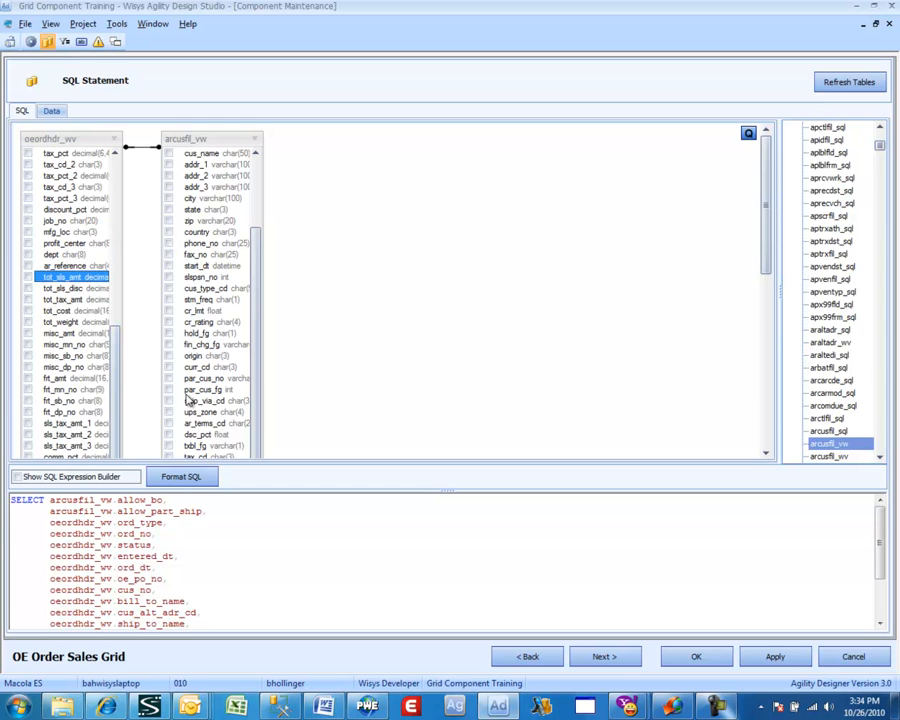
{"action": "key", "text": "space"}
{"action": "key", "text": "Down"}
{"action": "key", "text": "space"}
{"action": "key", "text": "Down"}
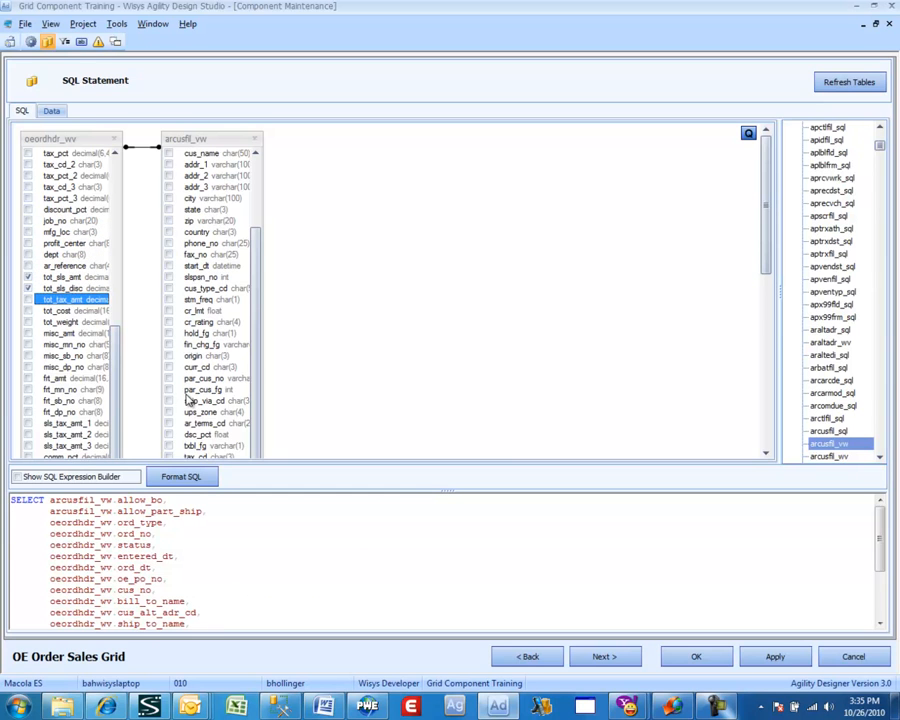
Include the tot_tax_amt and tot_cost fields from oeordhdr_wv in the query.
{"action": "key", "text": "space"}
{"action": "key", "text": "Down"}
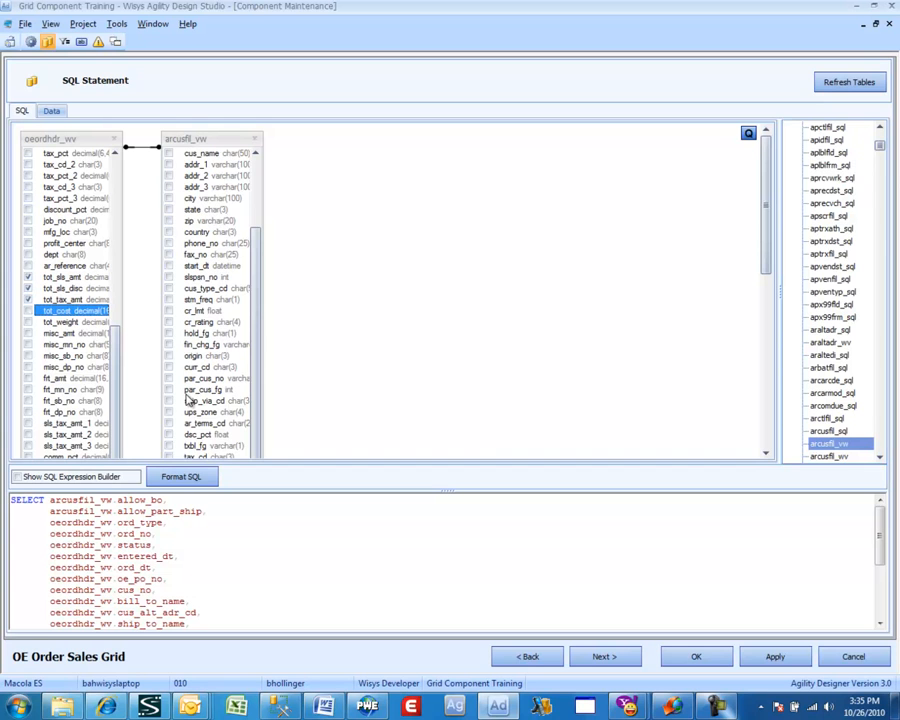
{"action": "key", "text": "space"}
Include the frt_amt and misc_amt fields from oeordhdr_wv, leaving out tot_weight and the misc account number fields.
{"action": "key", "text": "Down"}
{"action": "key", "text": "Down"}
{"action": "key", "text": "Down"}
{"action": "key", "text": "Down"}
{"action": "key", "text": "Down"}
{"action": "key", "text": "Down"}
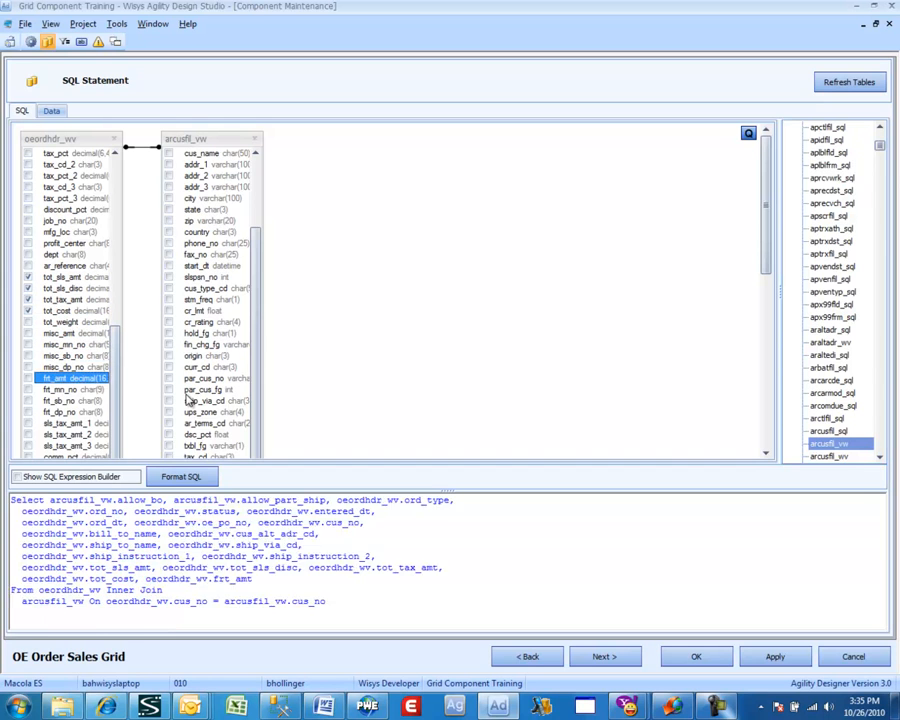
{"action": "key", "text": "space"}
{"action": "key", "text": "Down"}
{"action": "key", "text": "Up"}
{"action": "key", "text": "Up"}
{"action": "key", "text": "Up"}
{"action": "key", "text": "Up"}
{"action": "key", "text": "Up"}
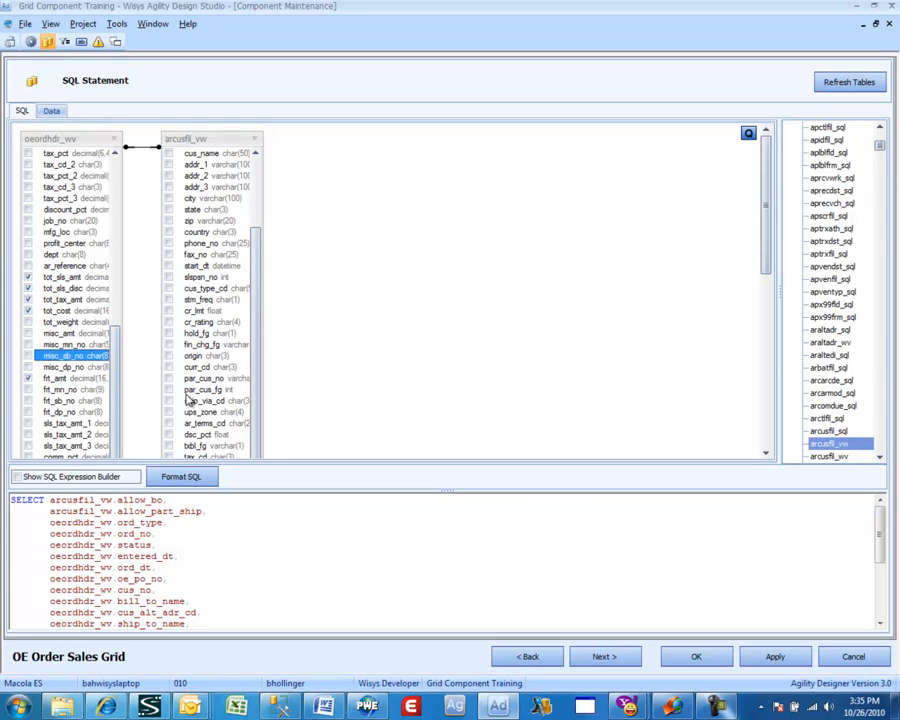
{"action": "key", "text": "space"}
Include the hold_fg and user_def_fld_1 fields from oeordhdr_wv in the query.
{"action": "key", "text": "Down"}
{"action": "key", "text": "Down"}
{"action": "key", "text": "Down"}
{"action": "key", "text": "Down"}
{"action": "key", "text": "Down"}
{"action": "key", "text": "Down"}
{"action": "key", "text": "Down"}
{"action": "key", "text": "Down"}
{"action": "key", "text": "Down"}
{"action": "key", "text": "Down"}
{"action": "key", "text": "Down"}
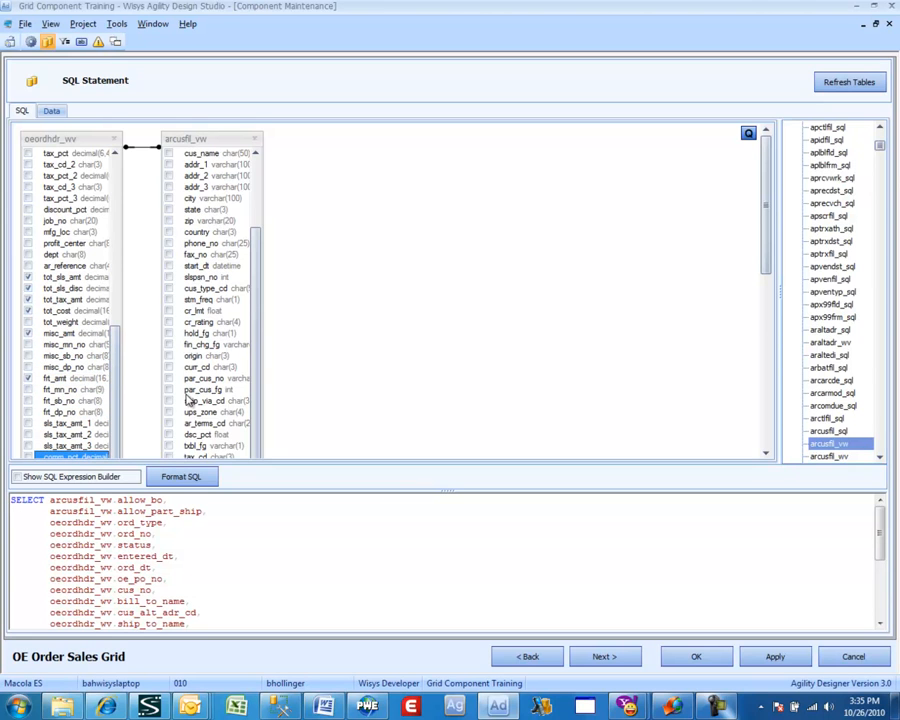
{"action": "left_click_drag", "start_coordinate": [117, 369], "coordinate": [122, 512]}
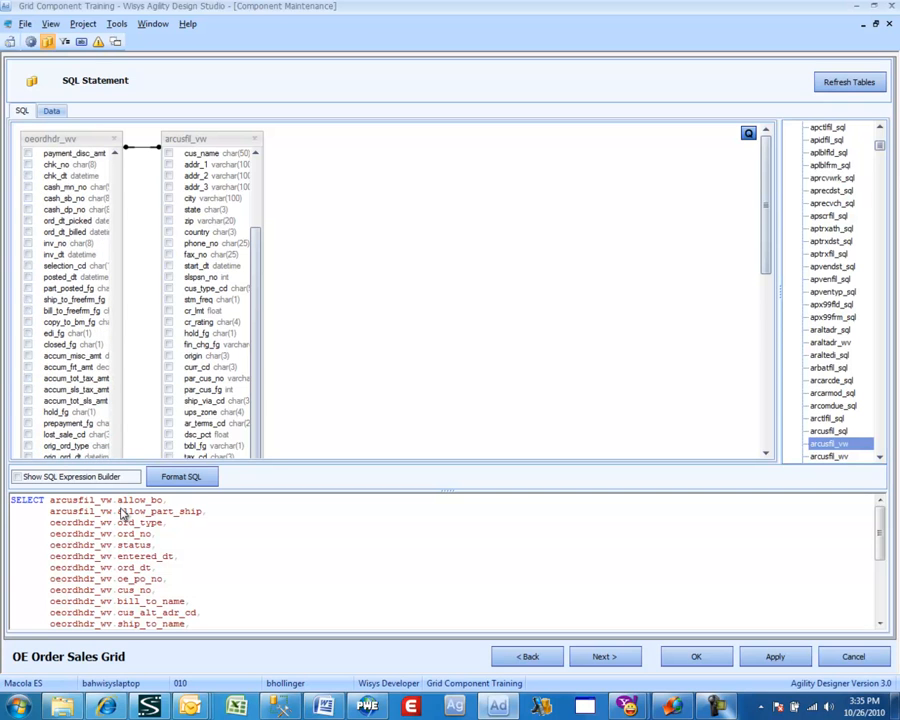
{"action": "left_click", "coordinate": [28, 411]}
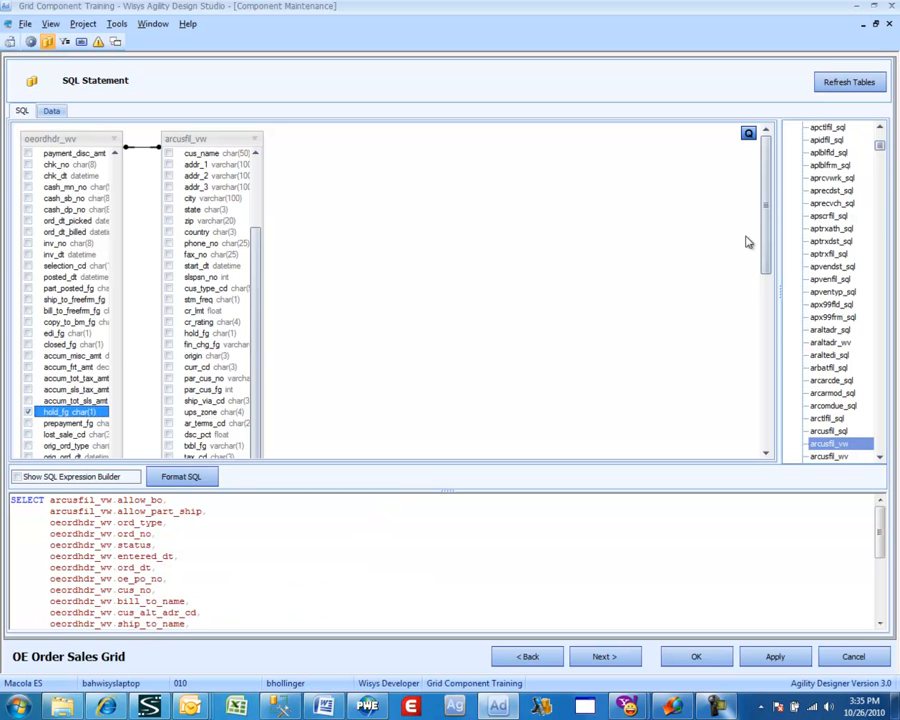
{"action": "left_click_drag", "start_coordinate": [763, 228], "coordinate": [776, 380]}
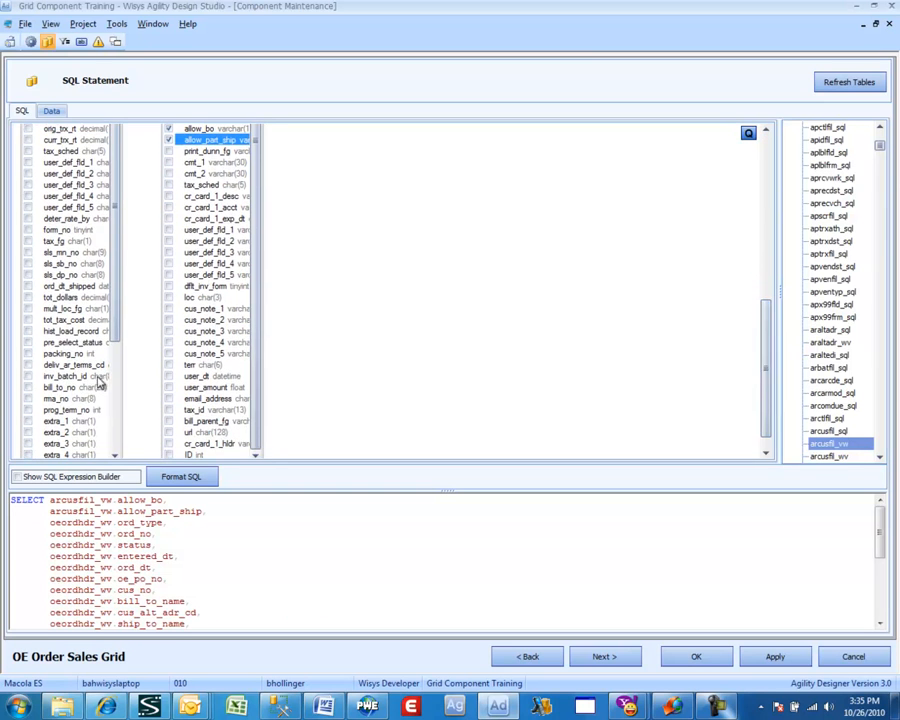
{"action": "left_click", "coordinate": [28, 163]}
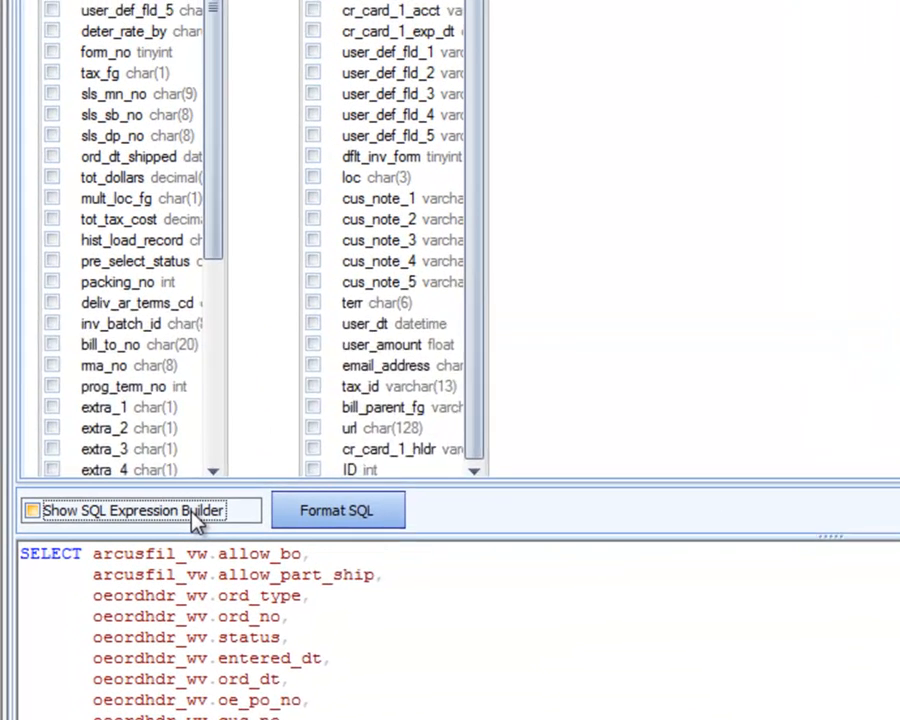
Show the SQL Expression Builder with a wider Expression column, and preview the query's data before returning to the SQL.
{"action": "left_click", "coordinate": [117, 486]}
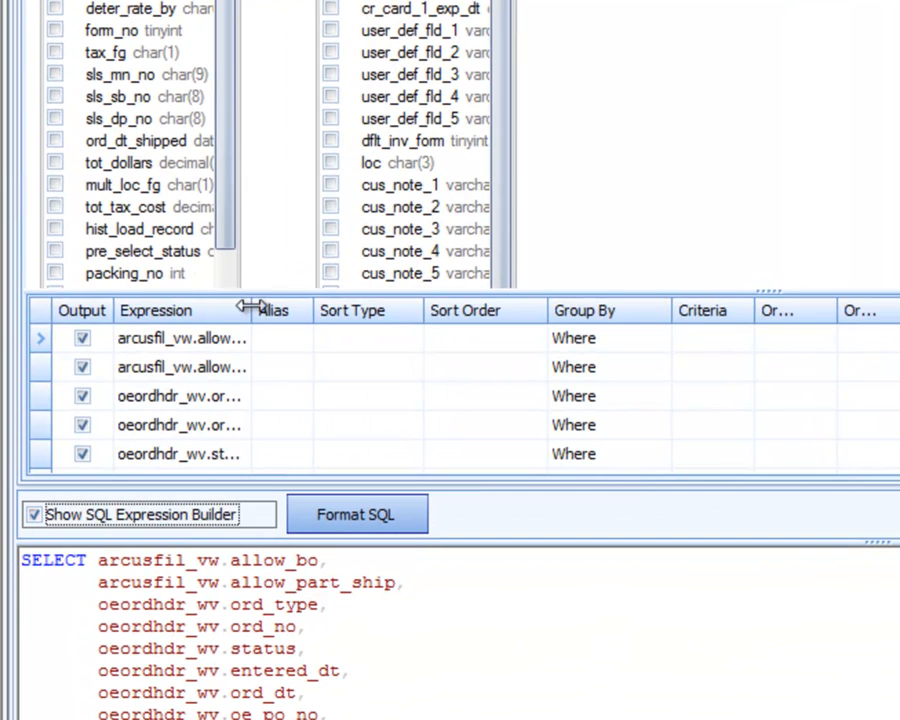
{"action": "left_click_drag", "start_coordinate": [251, 308], "coordinate": [291, 310]}
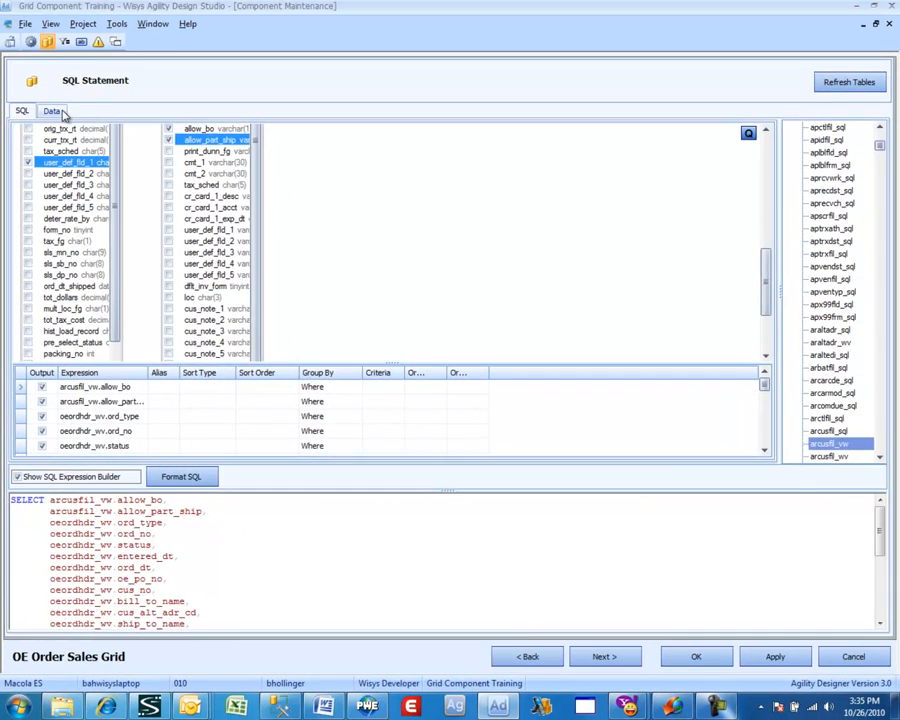
{"action": "left_click", "coordinate": [55, 111]}
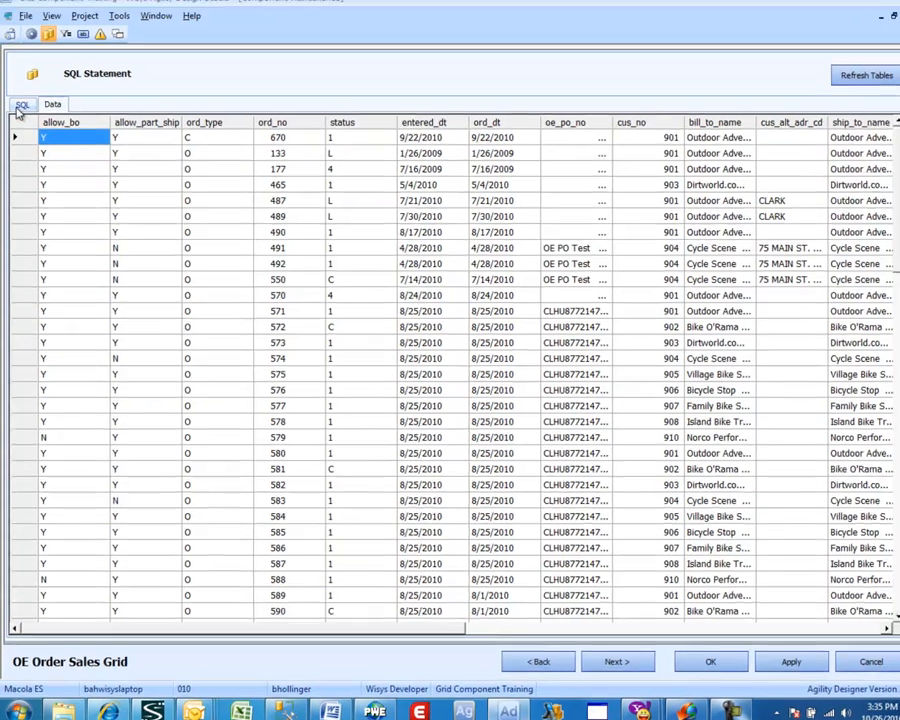
{"action": "left_click", "coordinate": [20, 105]}
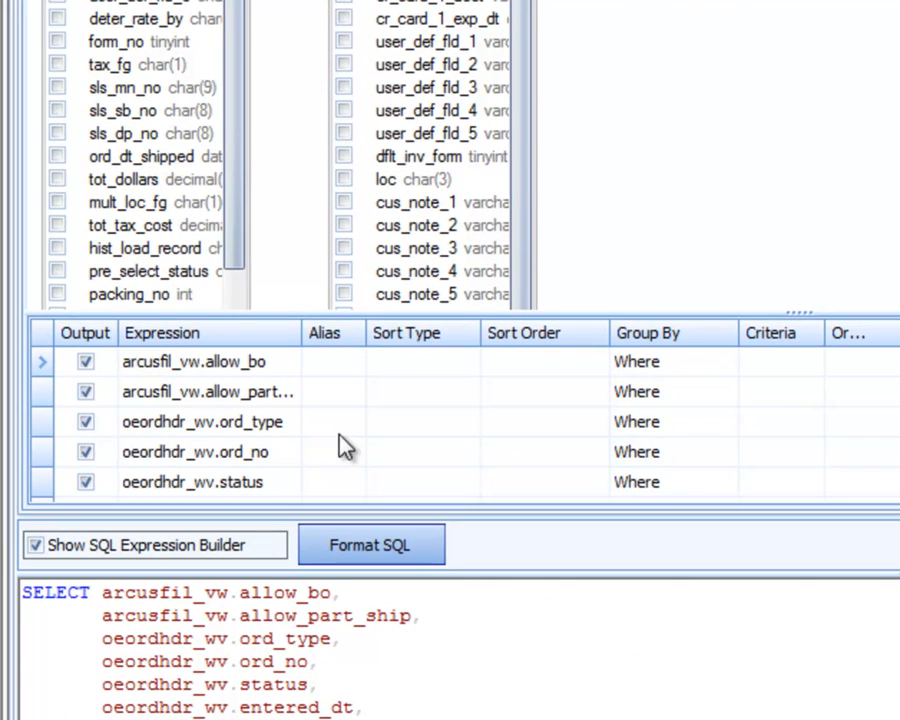
Set the criteria for oeordhdr_wv.ord_type to = 'O'.
{"action": "left_click", "coordinate": [765, 424]}
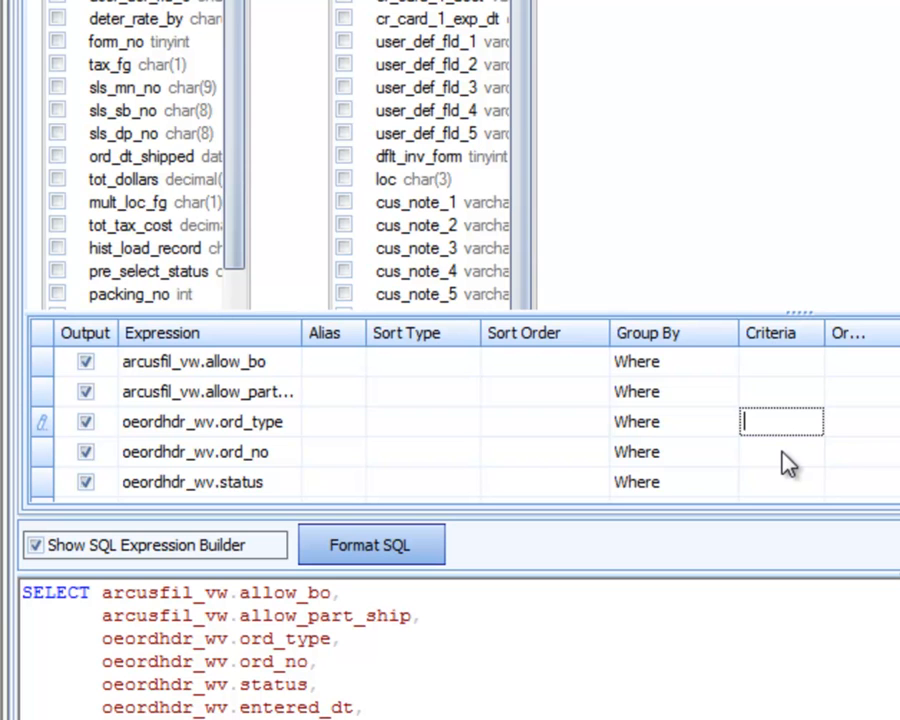
{"action": "type", "text": "='O'"}
{"action": "left_click", "coordinate": [785, 453]}
Set the criteria for oeordhdr_wv.status to = '1' and review the WHERE clause in the generated SQL.
{"action": "key", "text": "Down"}
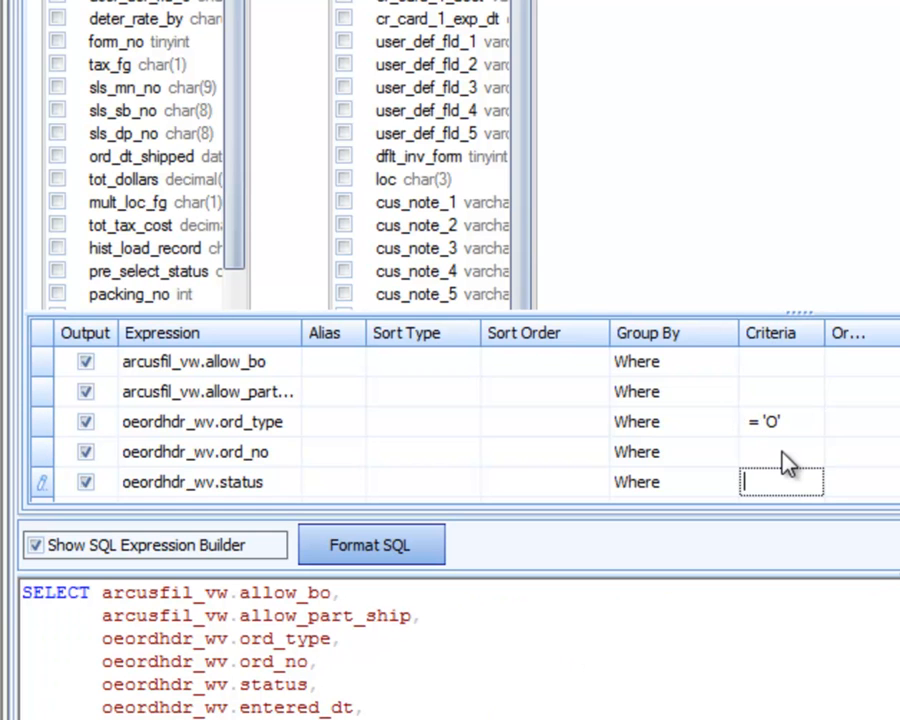
{"action": "type", "text": "= '1"}
{"action": "type", "text": "'I"}
{"action": "type", "text": "1'"}
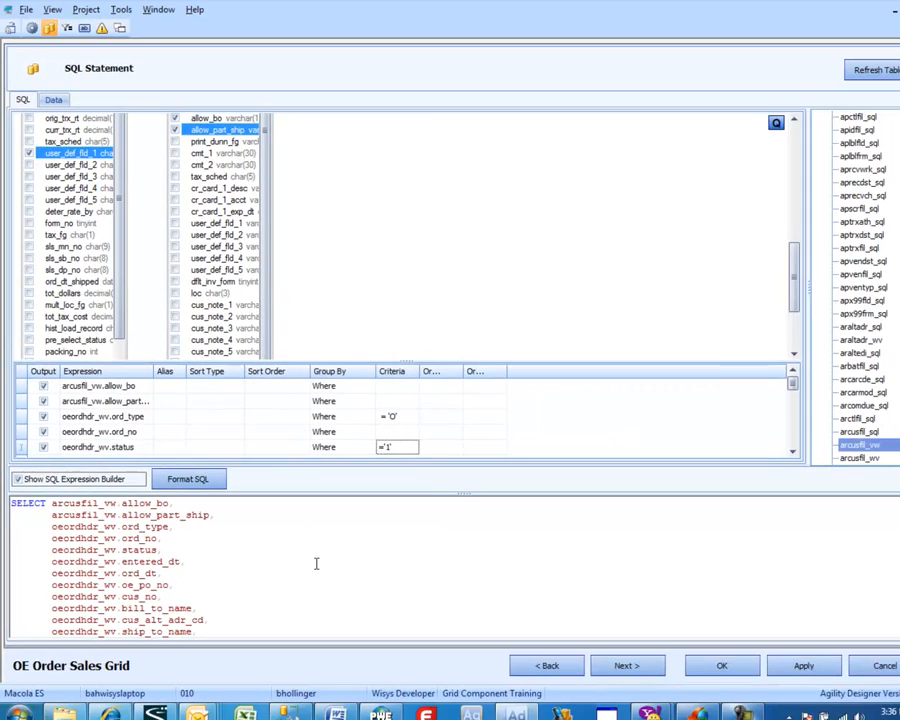
{"action": "left_click", "coordinate": [517, 663]}
{"action": "scroll", "coordinate": [517, 663], "scroll_direction": "down", "scroll_amount": 6}
{"action": "scroll", "coordinate": [433, 488], "scroll_direction": "down", "scroll_amount": 2}
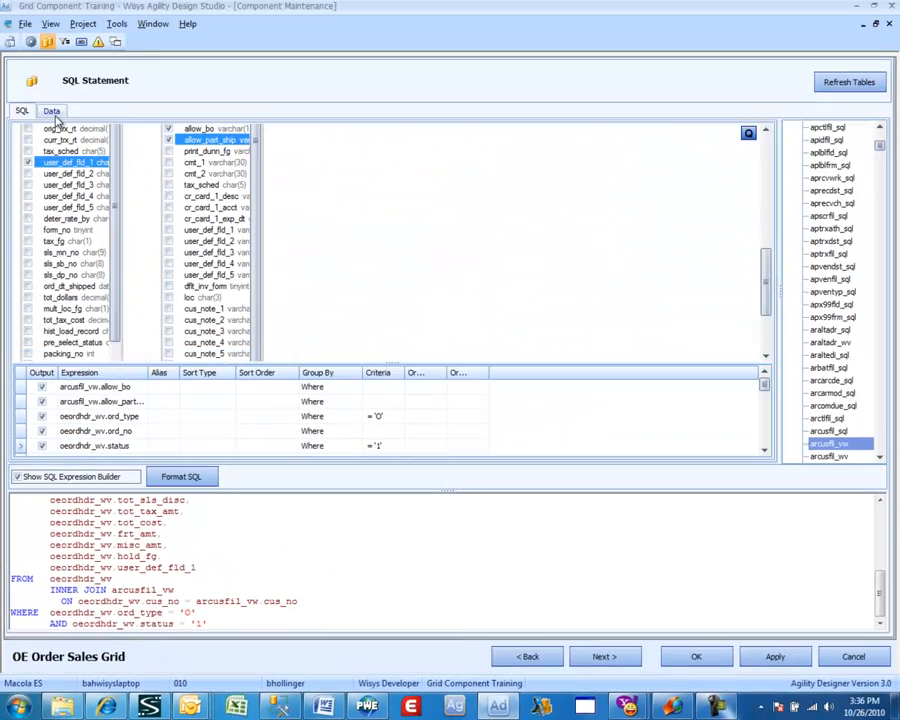
Preview the data returned by the filtered query, and return to the SQL table diagram.
{"action": "left_click", "coordinate": [53, 112]}
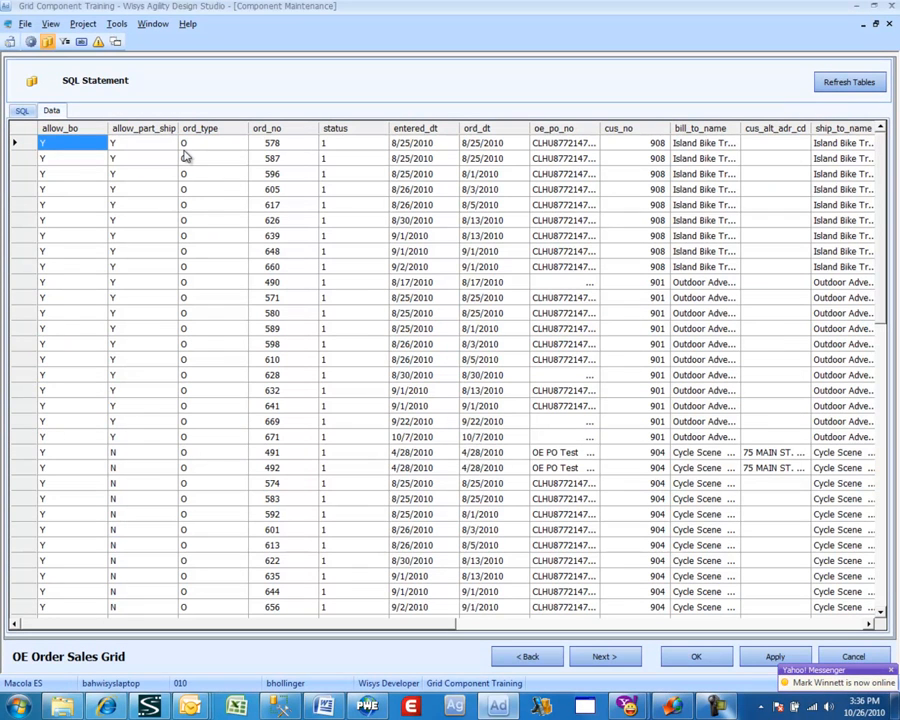
{"action": "left_click", "coordinate": [22, 111]}
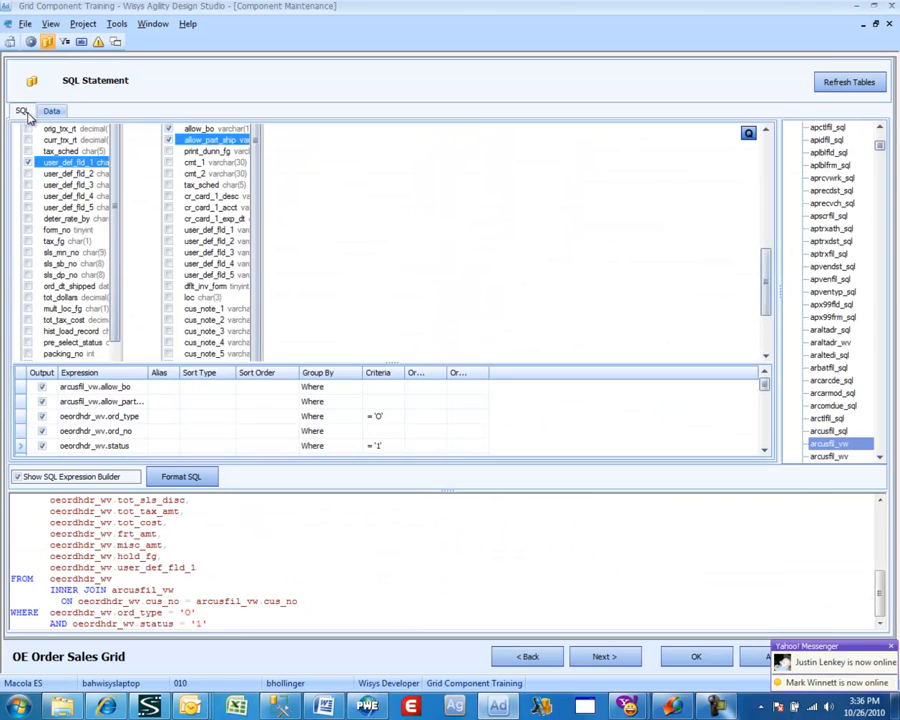
{"action": "left_click_drag", "start_coordinate": [767, 263], "coordinate": [765, 140]}
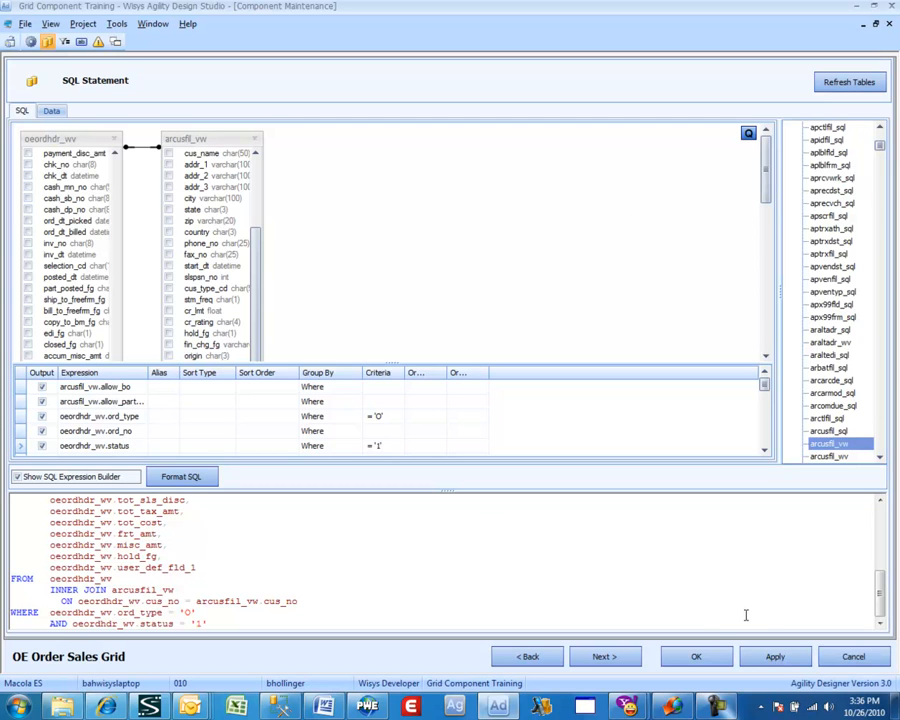
Go through the Filter Columns, Buttons, Alerts and Detail Link pages without changes, and save the OE Order Sales Grid component.
{"action": "left_click", "coordinate": [604, 657]}
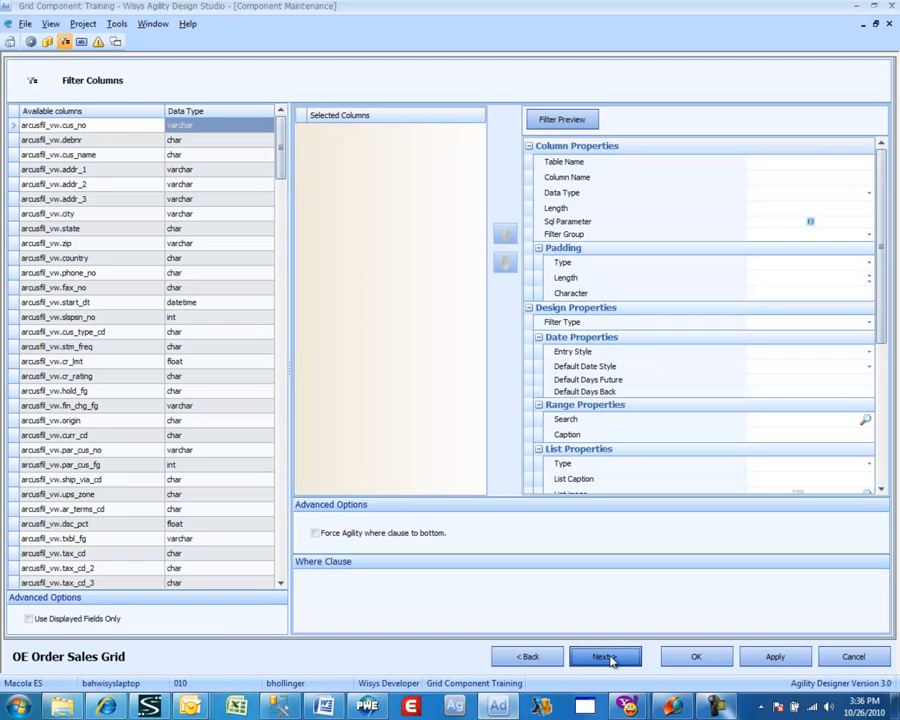
{"action": "left_click", "coordinate": [606, 657]}
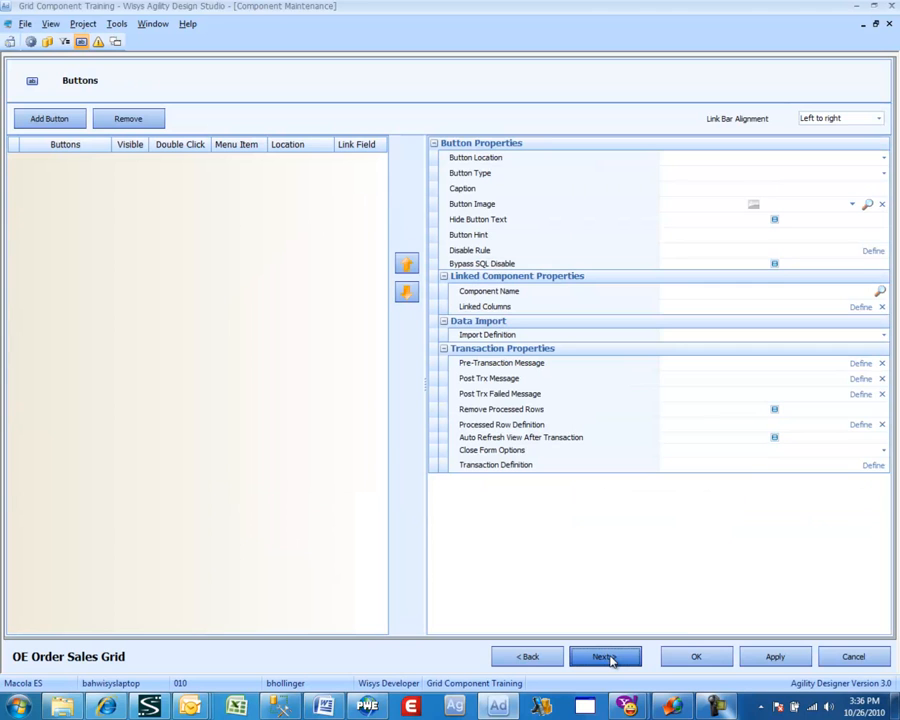
{"action": "left_click", "coordinate": [606, 657]}
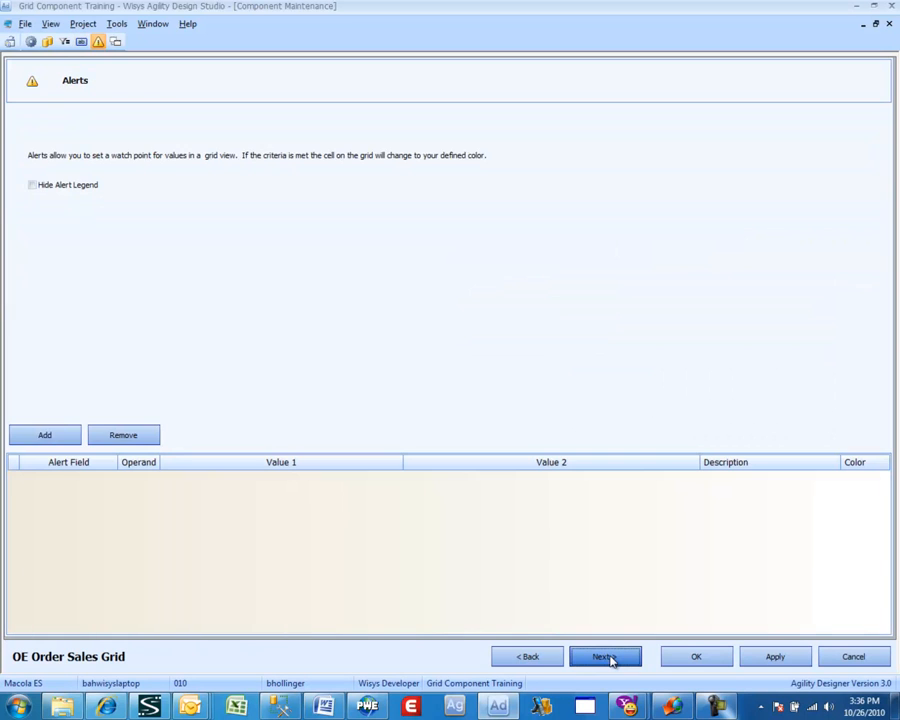
{"action": "left_click", "coordinate": [606, 657]}
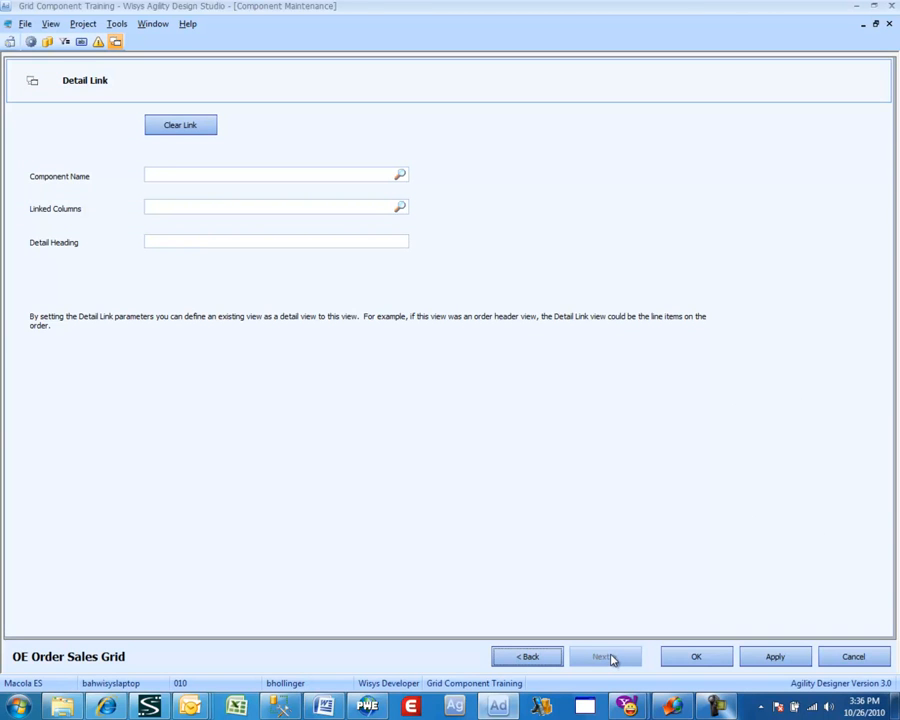
{"action": "left_click", "coordinate": [695, 664]}
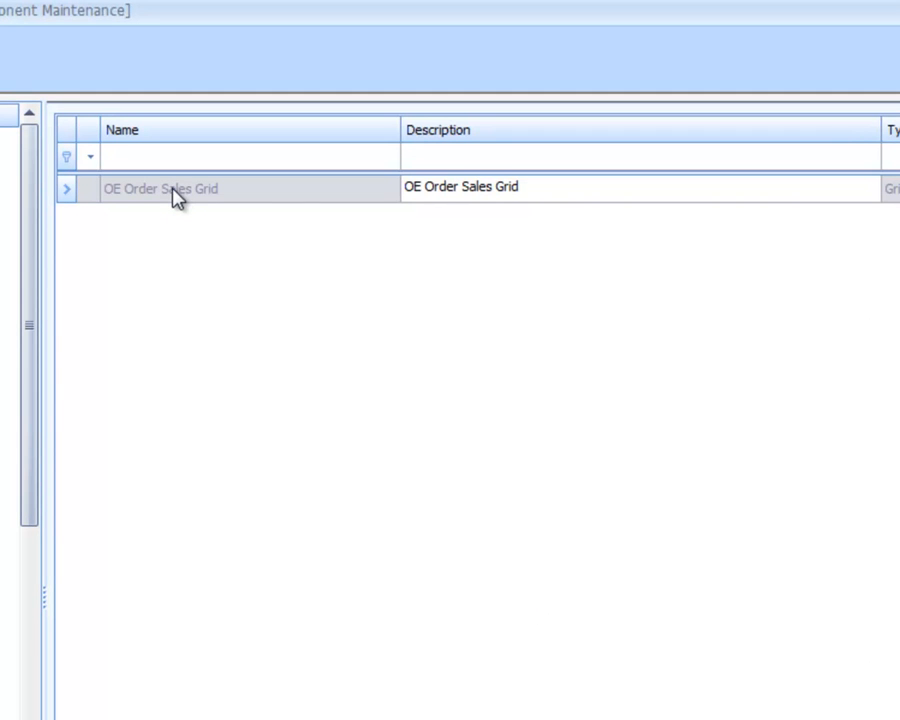
Preview the OE Order Sales Grid component from the component list.
{"action": "right_click", "coordinate": [173, 199]}
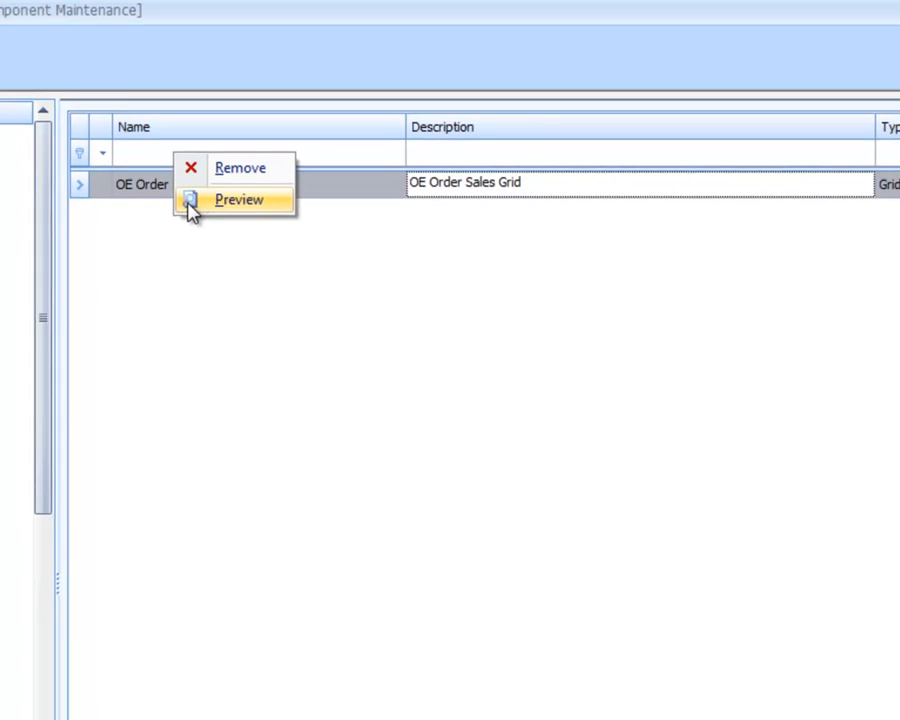
{"action": "left_click", "coordinate": [182, 207]}
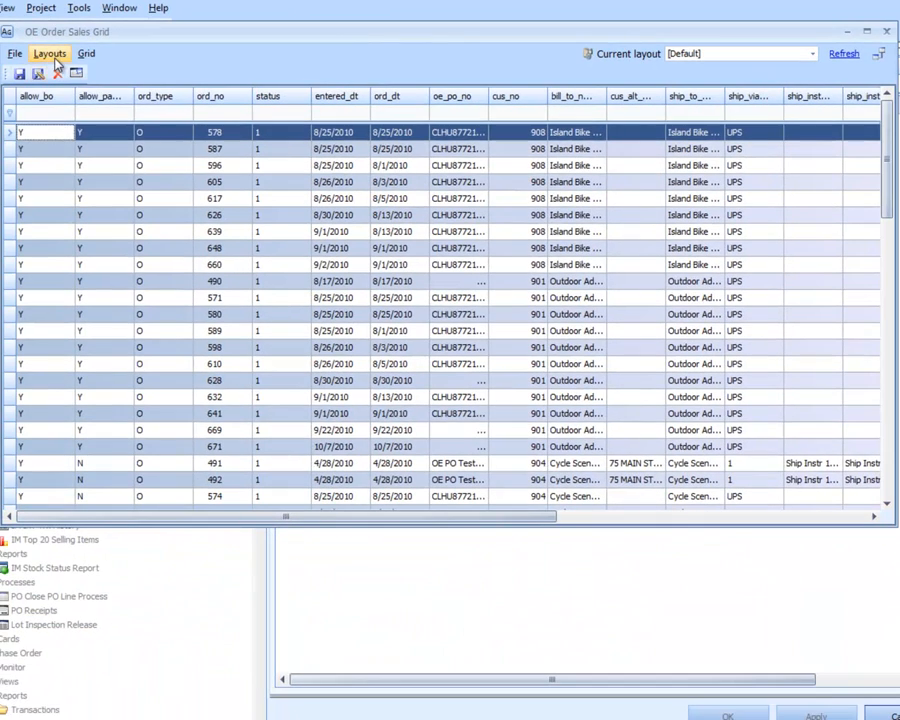
Apply Mass Format Header to give the order sales grid a trimmed set of columns with readable captions.
{"action": "left_click", "coordinate": [50, 54]}
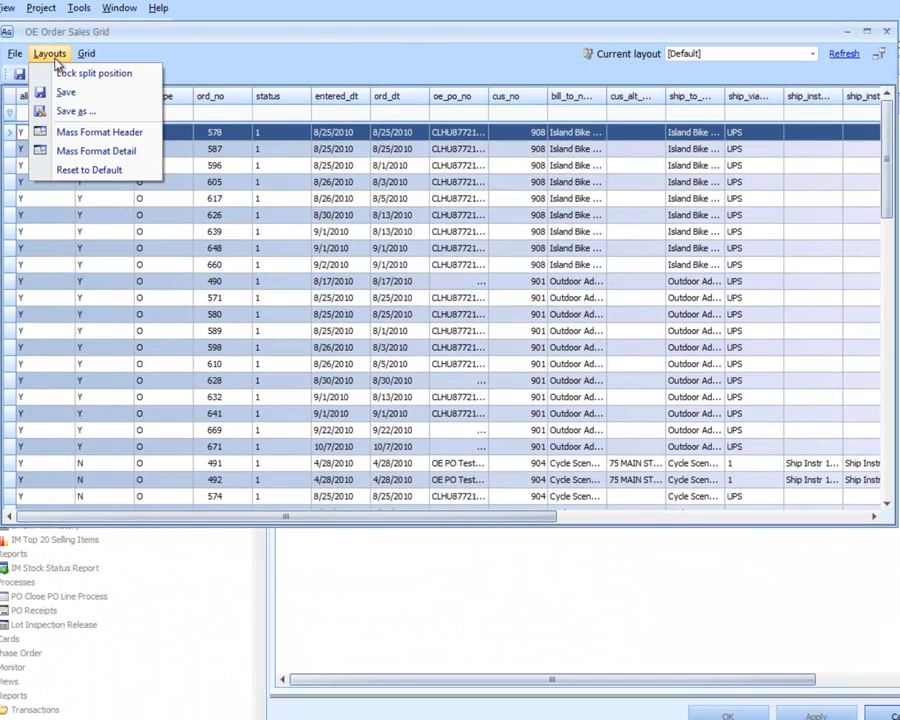
{"action": "left_click", "coordinate": [75, 137]}
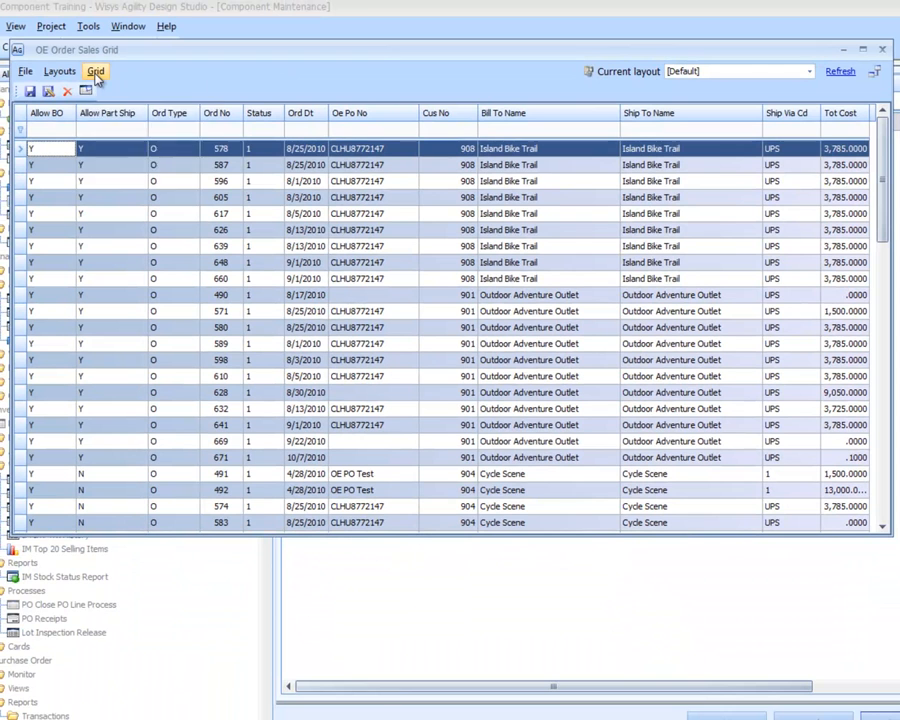
Turn on word wrap for the main grid and narrow the Allow Part Ship and Allow BO columns so their captions wrap.
{"action": "left_click", "coordinate": [95, 72]}
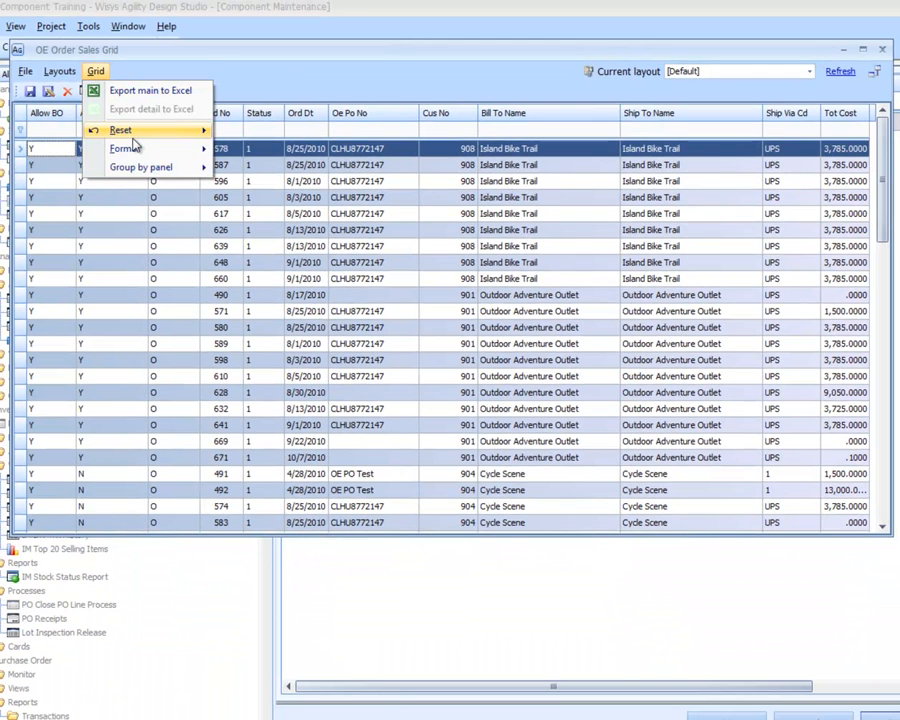
{"action": "mouse_move", "coordinate": [137, 149]}
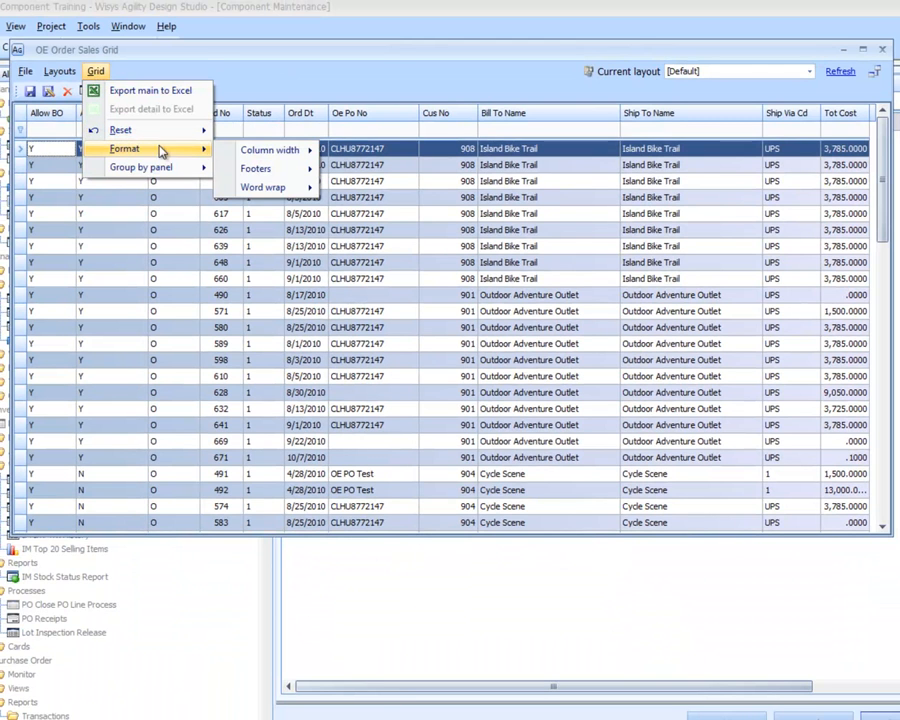
{"action": "mouse_move", "coordinate": [282, 189]}
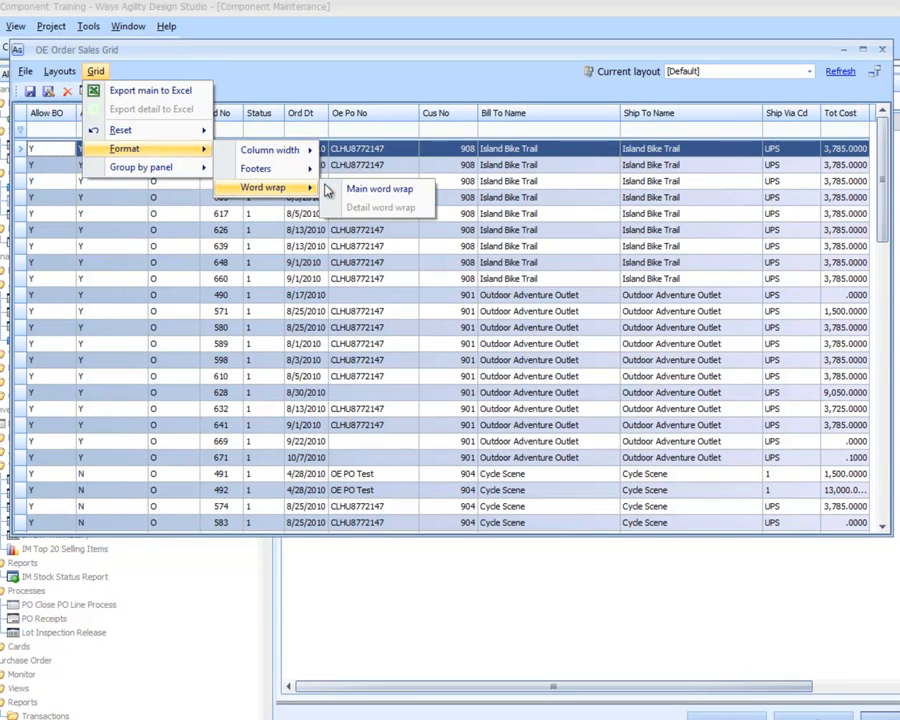
{"action": "left_click", "coordinate": [340, 189]}
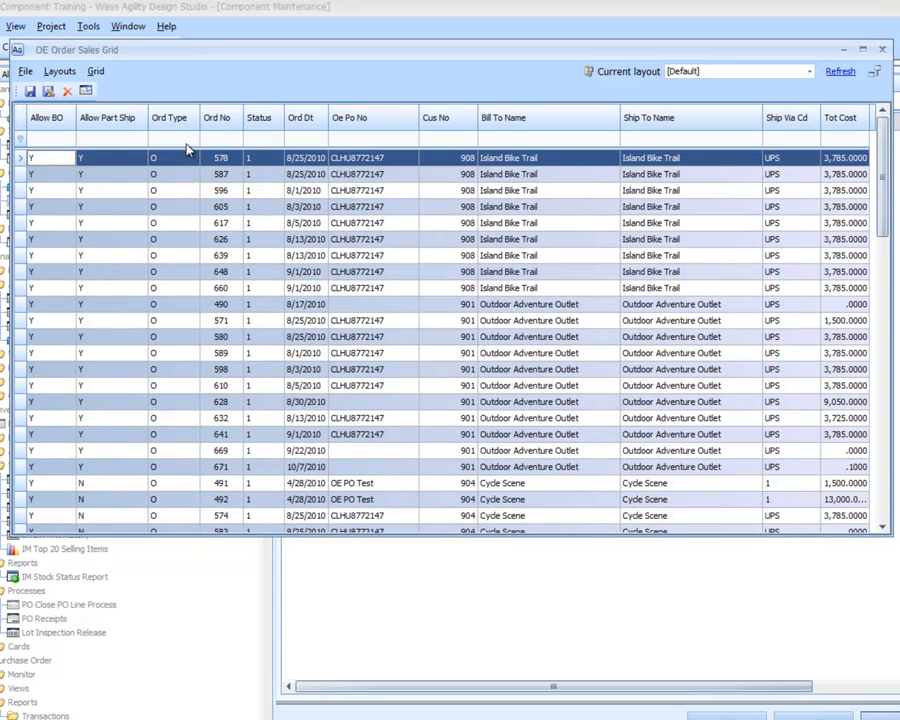
{"action": "mouse_move", "coordinate": [147, 118]}
{"action": "left_mouse_down"}
{"action": "mouse_move", "coordinate": [130, 120]}
{"action": "mouse_move", "coordinate": [120, 138]}
{"action": "mouse_move", "coordinate": [130, 119]}
{"action": "left_mouse_up"}
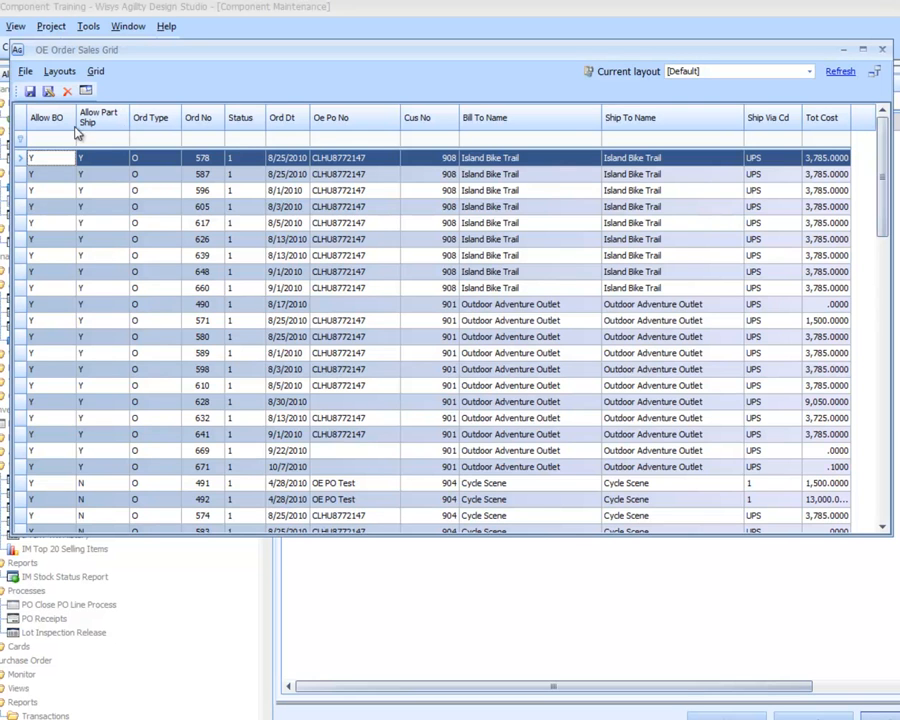
{"action": "left_click_drag", "start_coordinate": [63, 133], "coordinate": [51, 133]}
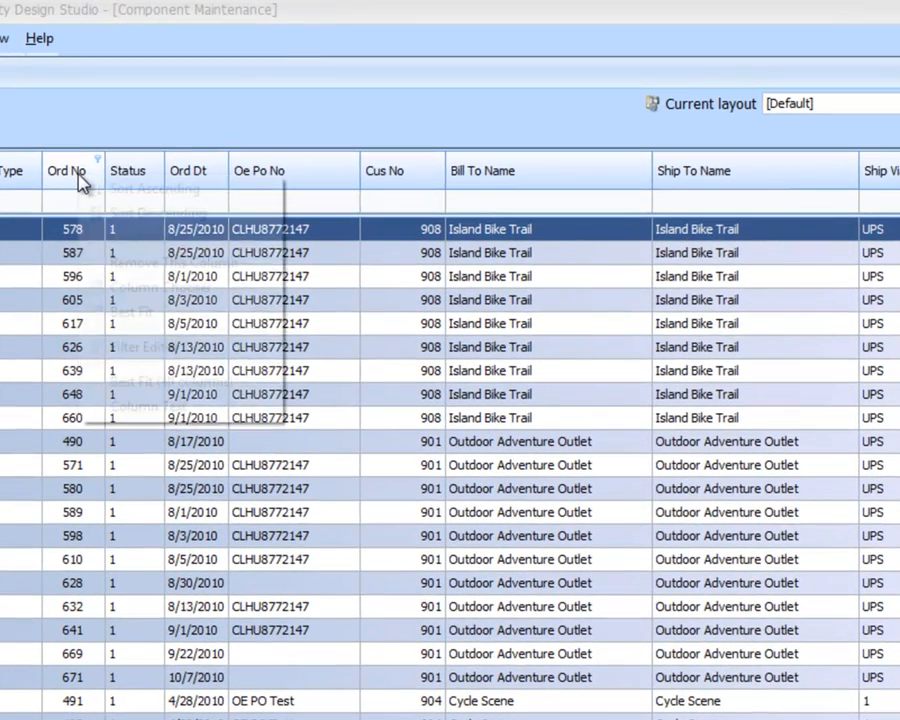
Open the Column Chooser and remove the Status and Ord Type columns from the grid.
{"action": "right_click", "coordinate": [80, 174]}
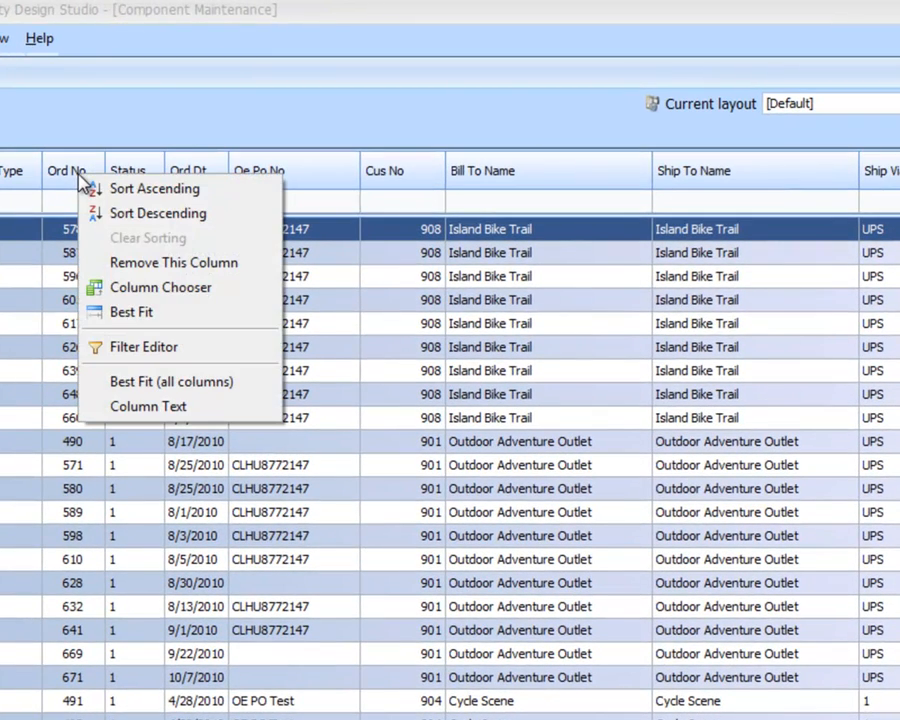
{"action": "left_click", "coordinate": [125, 288]}
{"action": "left_click_drag", "start_coordinate": [890, 480], "coordinate": [215, 342]}
{"action": "left_click_drag", "start_coordinate": [145, 178], "coordinate": [290, 447]}
{"action": "left_click_drag", "start_coordinate": [30, 188], "coordinate": [243, 462]}
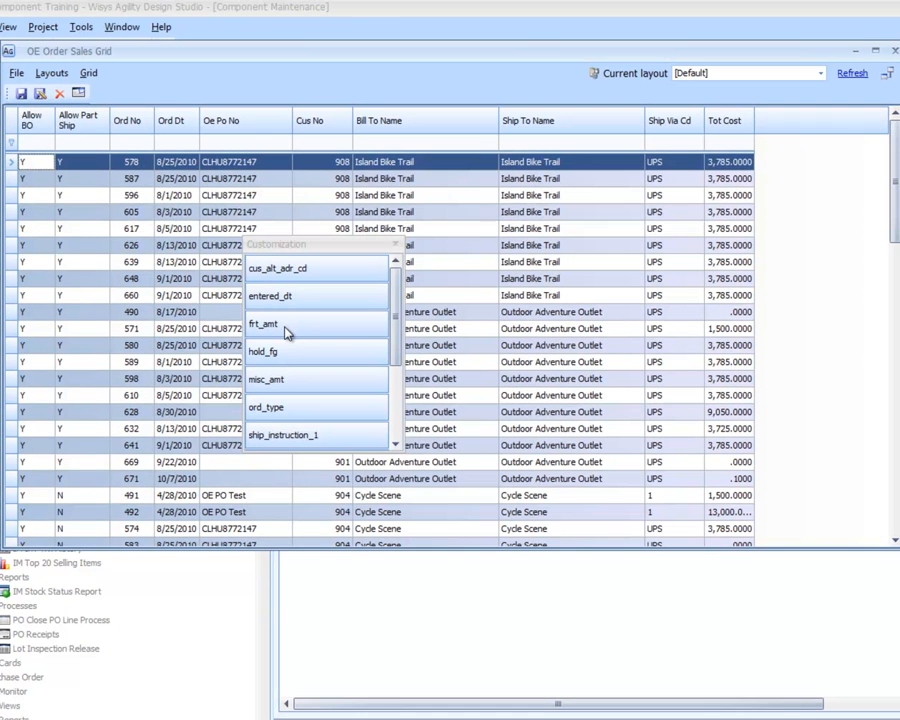
Insert the frt_amt and hold_fg columns after Ship Via Cd, and put Allow Part Ship and Allow BO last in place of Tot Cost.
{"action": "left_click_drag", "start_coordinate": [286, 333], "coordinate": [719, 143]}
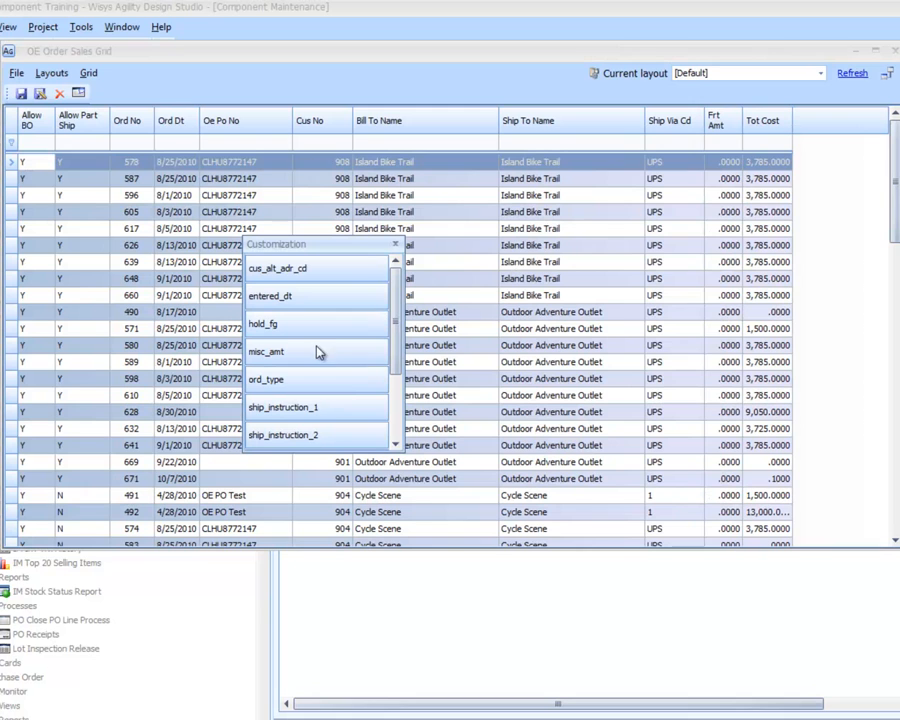
{"action": "left_click_drag", "start_coordinate": [291, 328], "coordinate": [741, 161]}
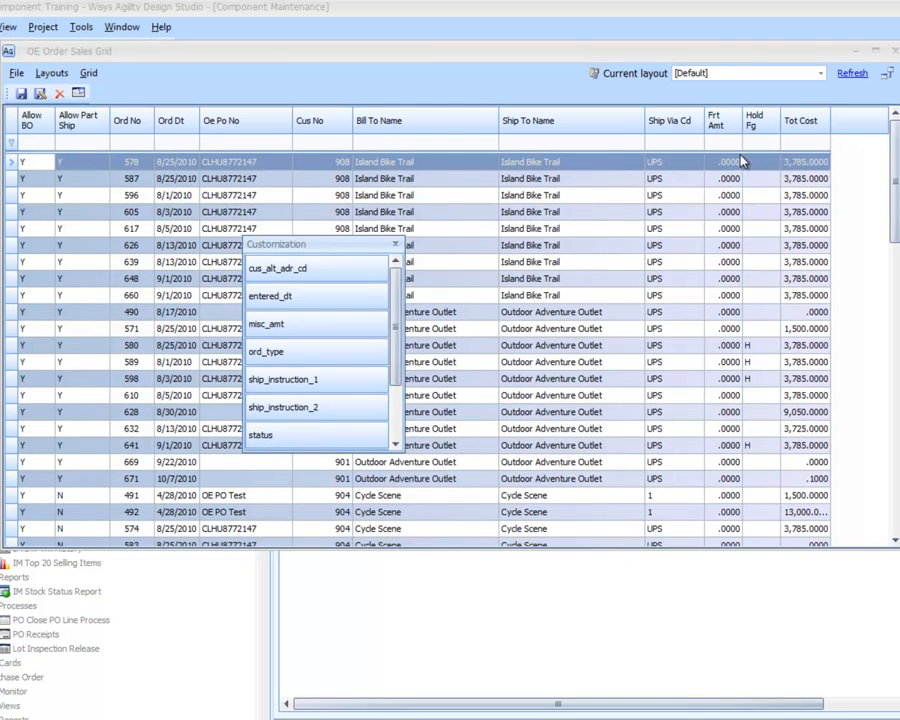
{"action": "left_click_drag", "start_coordinate": [88, 134], "coordinate": [282, 300]}
{"action": "left_click_drag", "start_coordinate": [31, 120], "coordinate": [800, 137]}
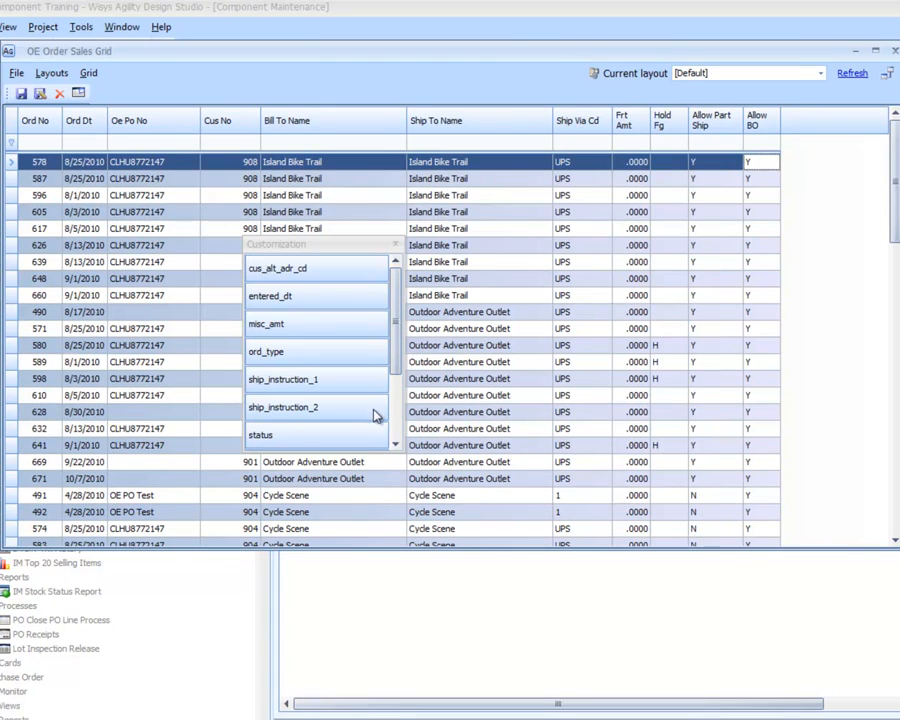
Add tot_sls_amt before Frt Amt and misc_amt before Hold Fg, and close the column customization window.
{"action": "left_click", "coordinate": [397, 430]}
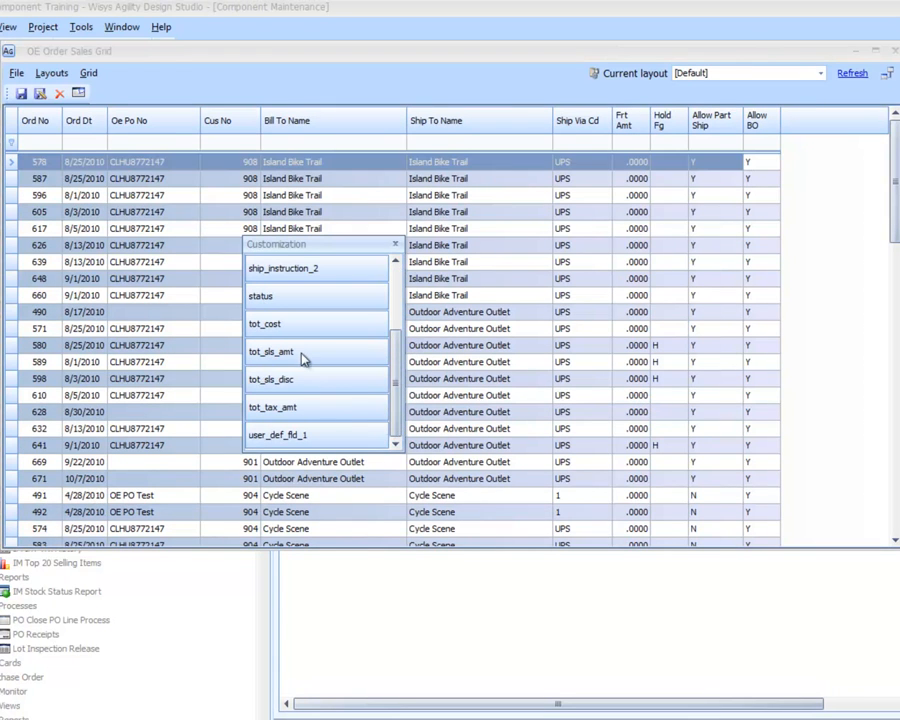
{"action": "mouse_move", "coordinate": [300, 352]}
{"action": "left_mouse_down"}
{"action": "mouse_move", "coordinate": [427, 290]}
{"action": "mouse_move", "coordinate": [538, 179]}
{"action": "mouse_move", "coordinate": [596, 147]}
{"action": "left_mouse_up"}
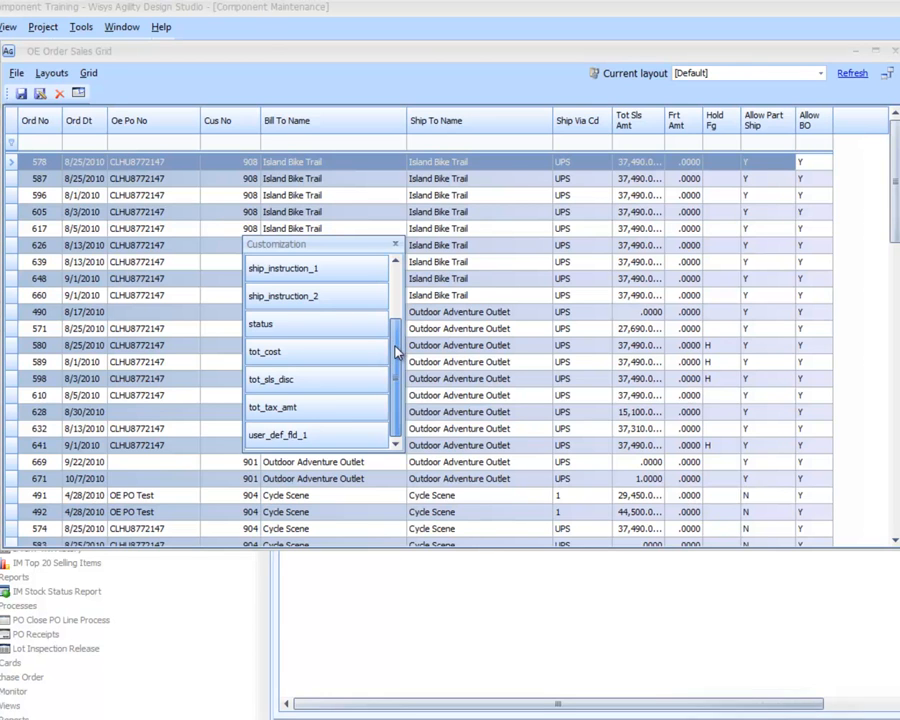
{"action": "left_click_drag", "start_coordinate": [397, 352], "coordinate": [397, 310]}
{"action": "left_click_drag", "start_coordinate": [323, 297], "coordinate": [720, 140]}
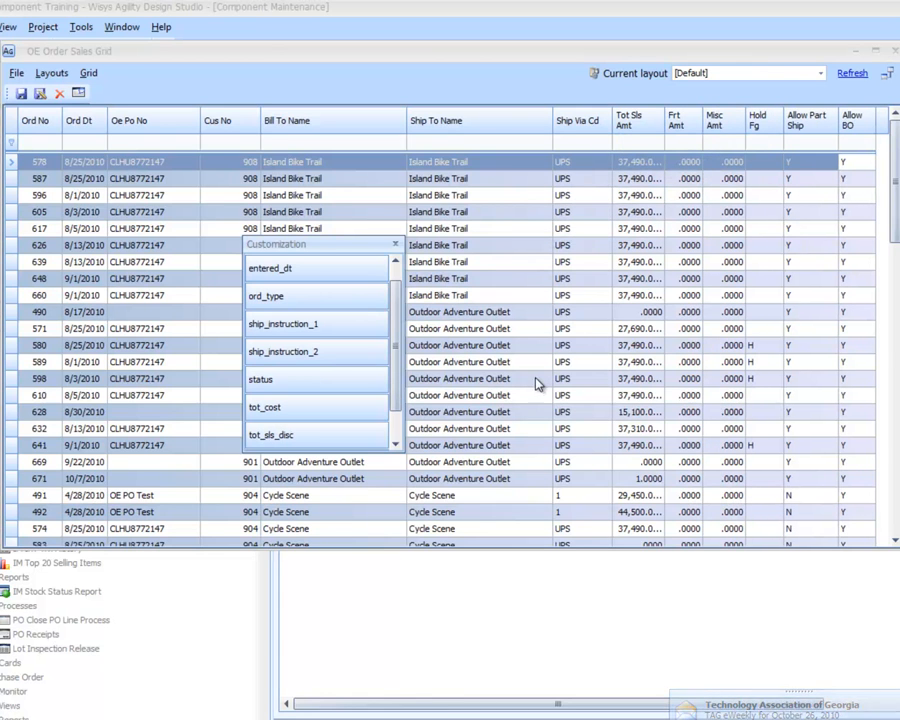
{"action": "left_click", "coordinate": [397, 246]}
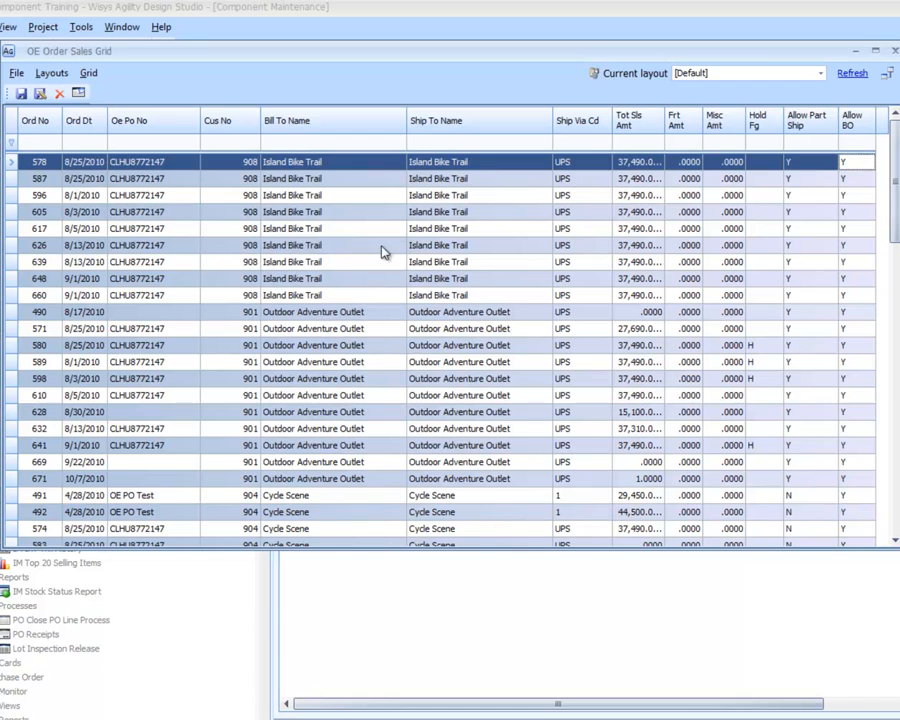
Enable the main summary footer for the order sales grid.
{"action": "left_click", "coordinate": [89, 74]}
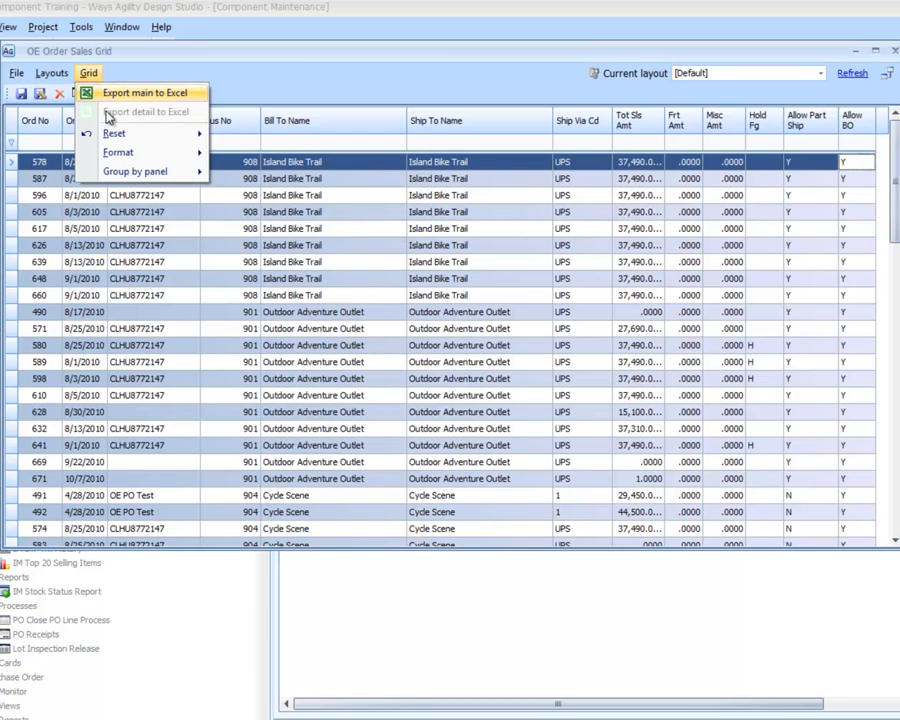
{"action": "mouse_move", "coordinate": [120, 151]}
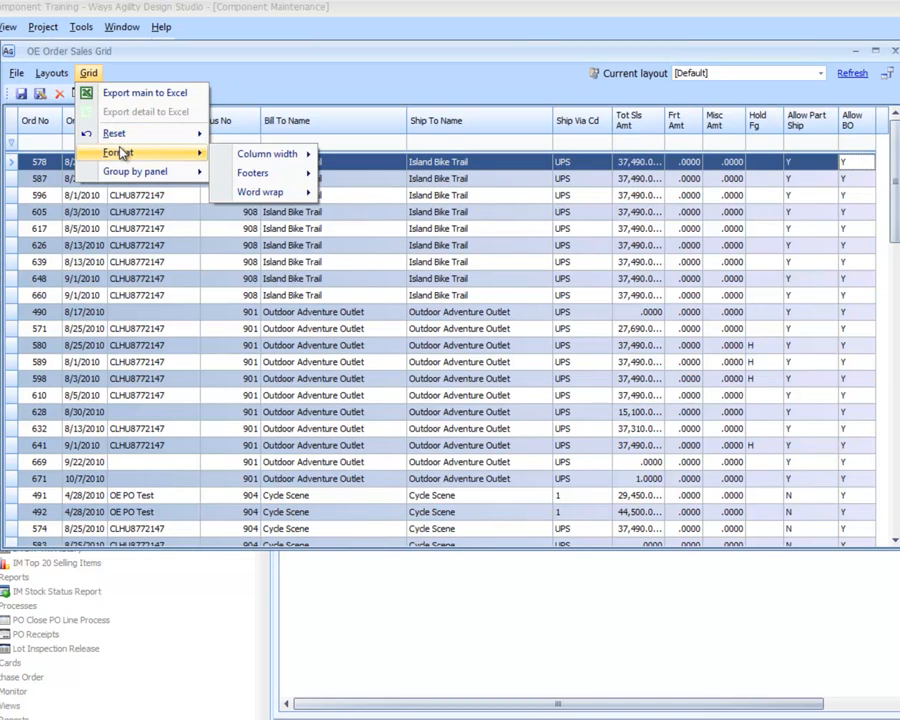
{"action": "mouse_move", "coordinate": [246, 176]}
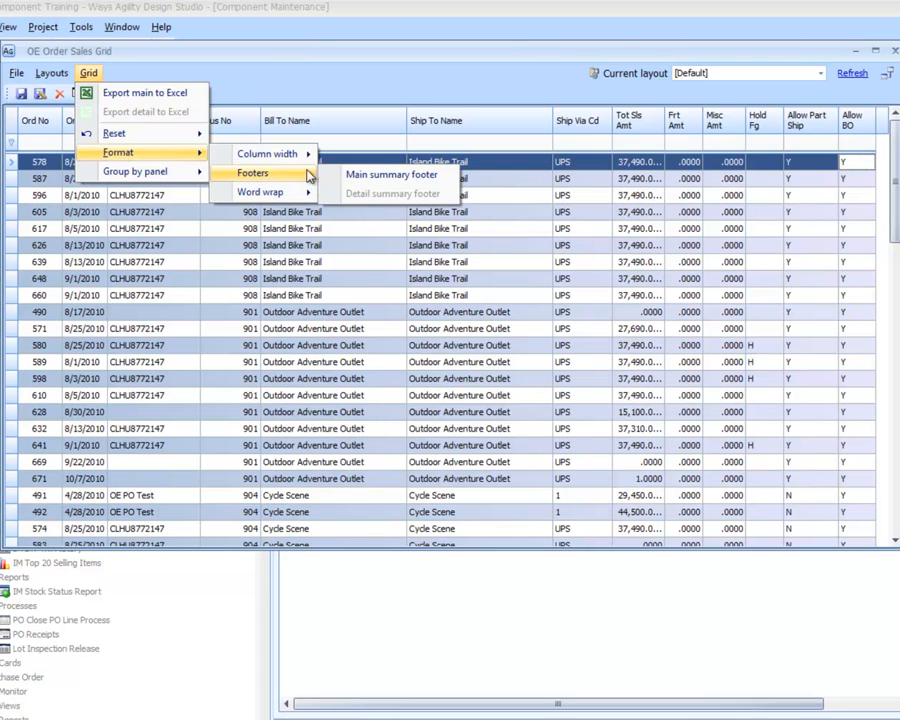
{"action": "left_click", "coordinate": [345, 176]}
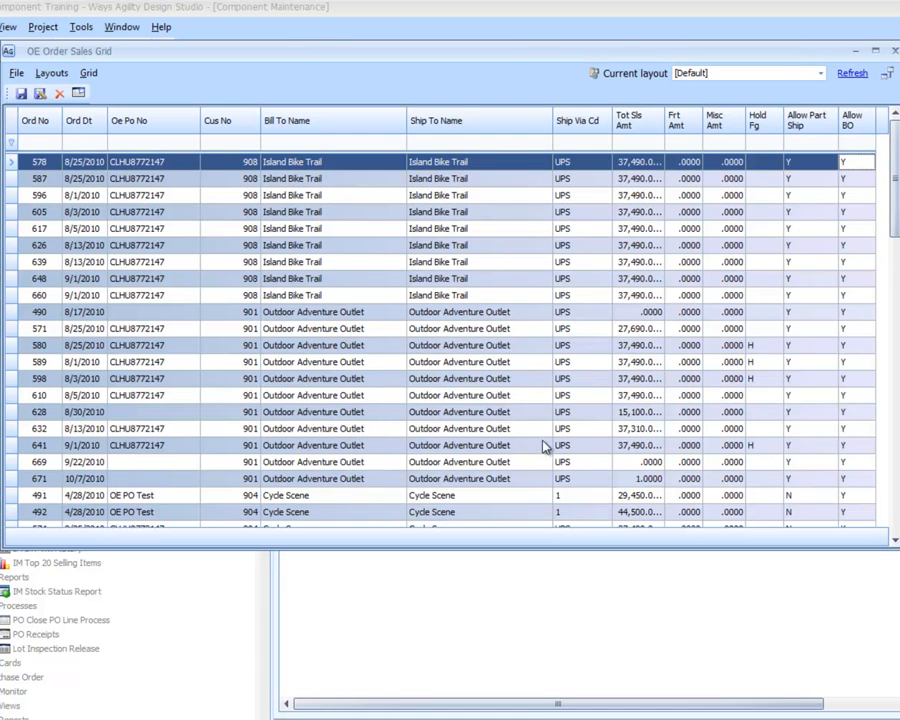
Show the Grid Format tools, format the Tot Sls Amt column as currency, and widen that column.
{"action": "left_click", "coordinate": [649, 167]}
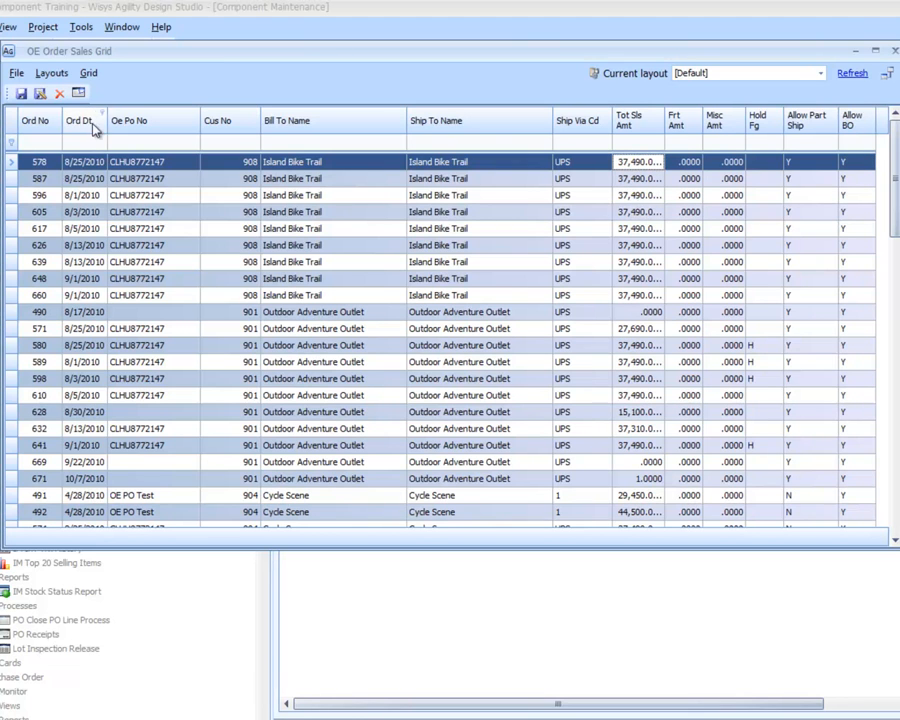
{"action": "right_click", "coordinate": [108, 100]}
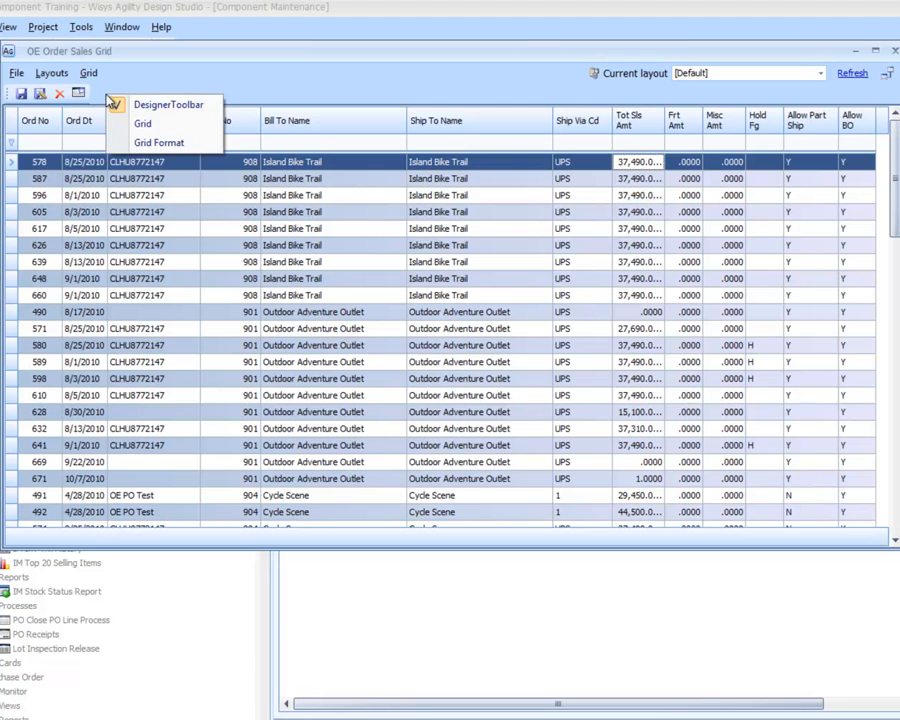
{"action": "left_click", "coordinate": [140, 143]}
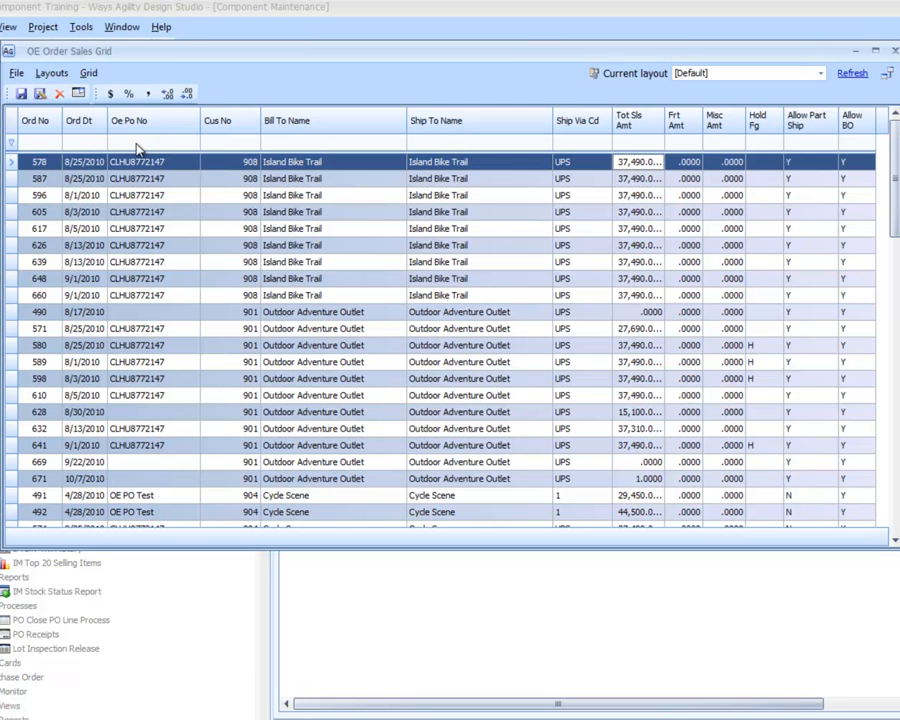
{"action": "left_click", "coordinate": [110, 95]}
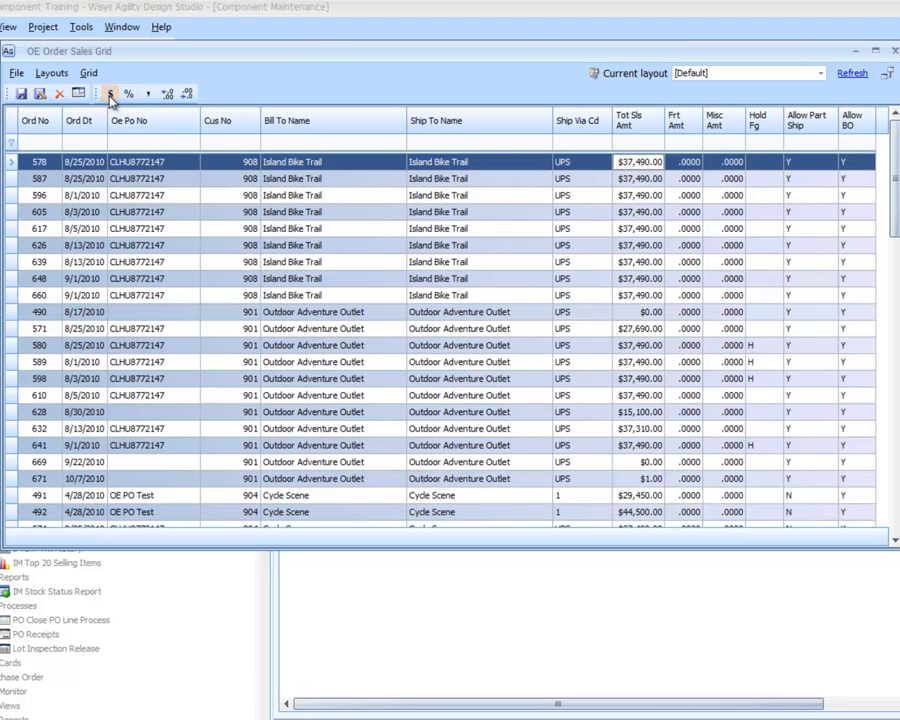
{"action": "left_click_drag", "start_coordinate": [660, 120], "coordinate": [685, 119]}
Format the Frt Amt and Misc Amt columns as currency.
{"action": "left_click", "coordinate": [707, 163]}
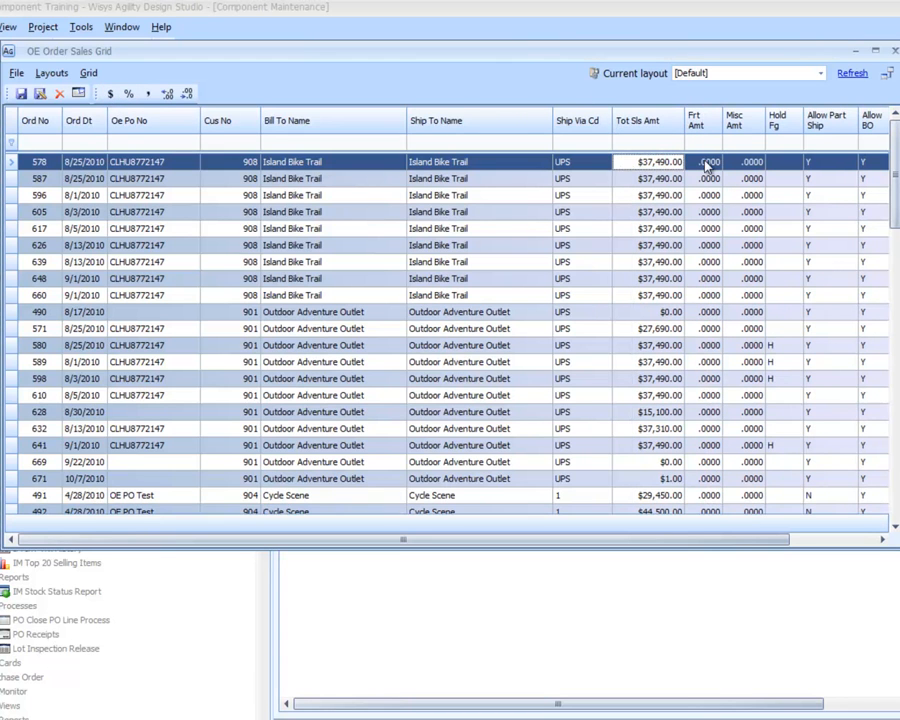
{"action": "left_click", "coordinate": [110, 95]}
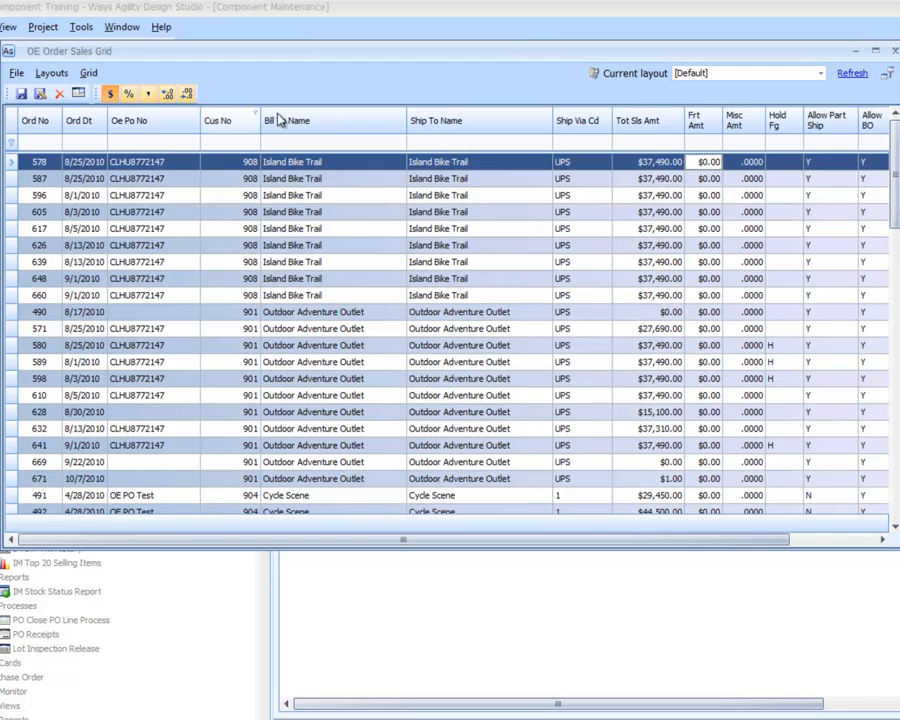
{"action": "left_click", "coordinate": [748, 163]}
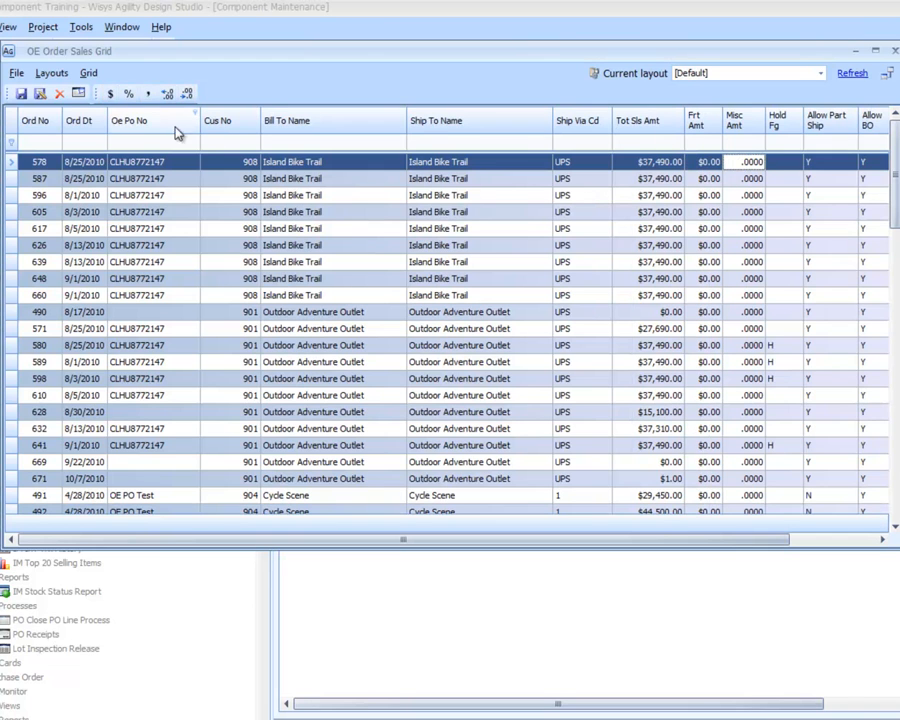
{"action": "left_click", "coordinate": [110, 94]}
Add a sum to the footer of the Tot Sls Amt column and save the grid layout.
{"action": "right_click", "coordinate": [645, 525]}
{"action": "left_click", "coordinate": [660, 533]}
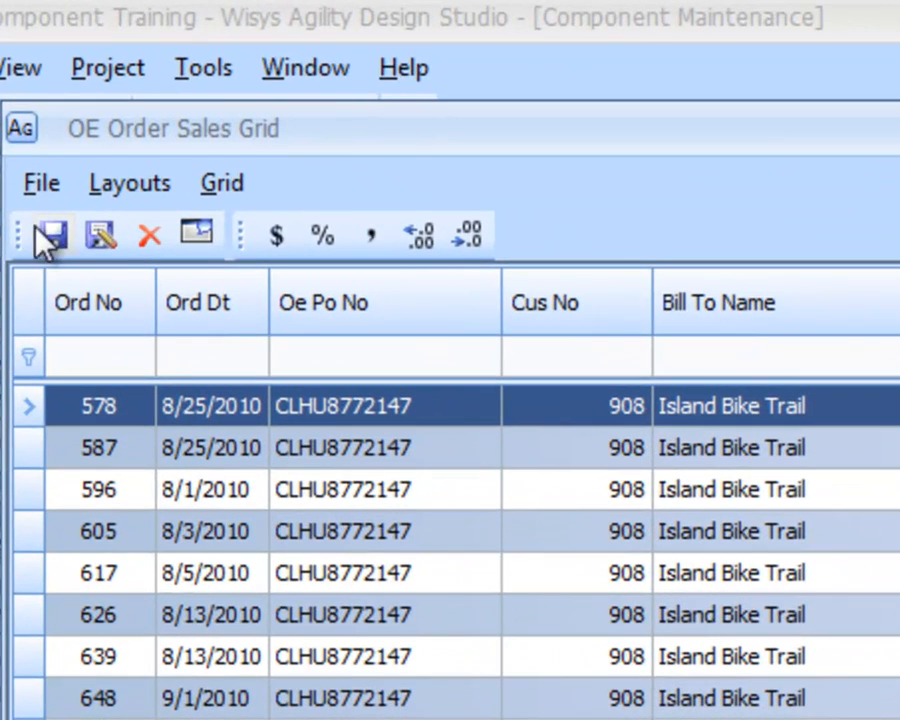
{"action": "left_click", "coordinate": [47, 229]}
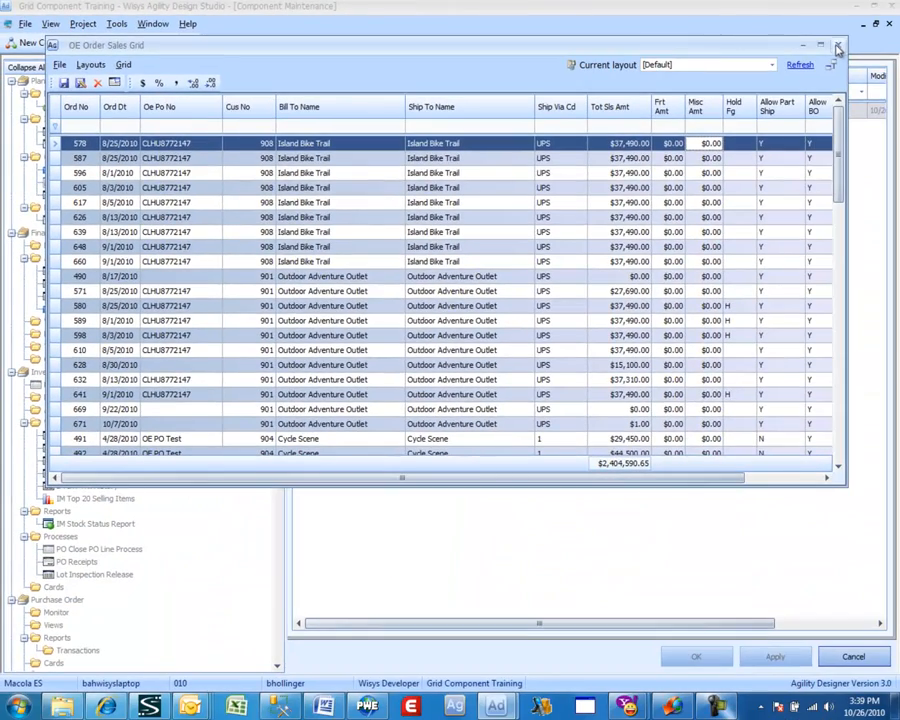
Close the grid and preview the OE Order Sales Grid component again to check its saved layout.
{"action": "left_click", "coordinate": [838, 49]}
{"action": "right_click", "coordinate": [421, 118]}
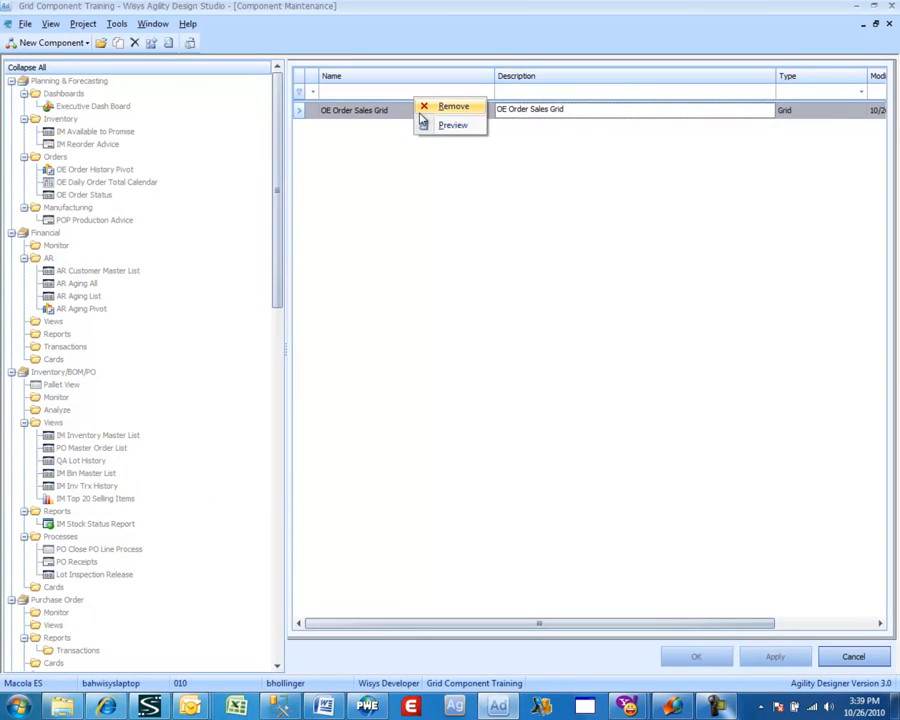
{"action": "left_click", "coordinate": [432, 124]}
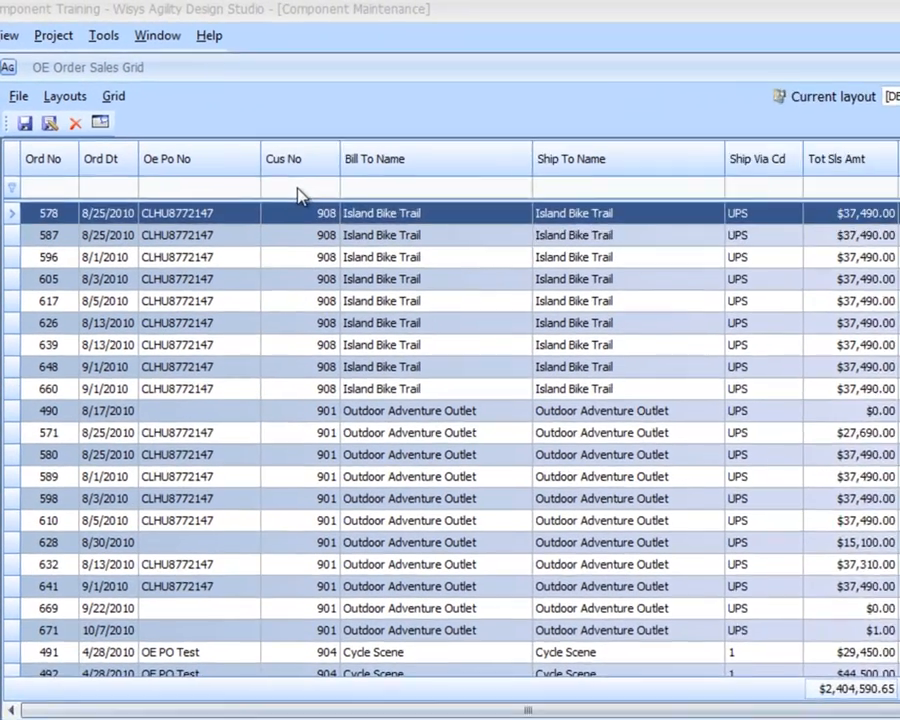
Filter the grid by one customer's number in Cus No and to orders with a blank Hold Fg.
{"action": "left_click", "coordinate": [244, 142]}
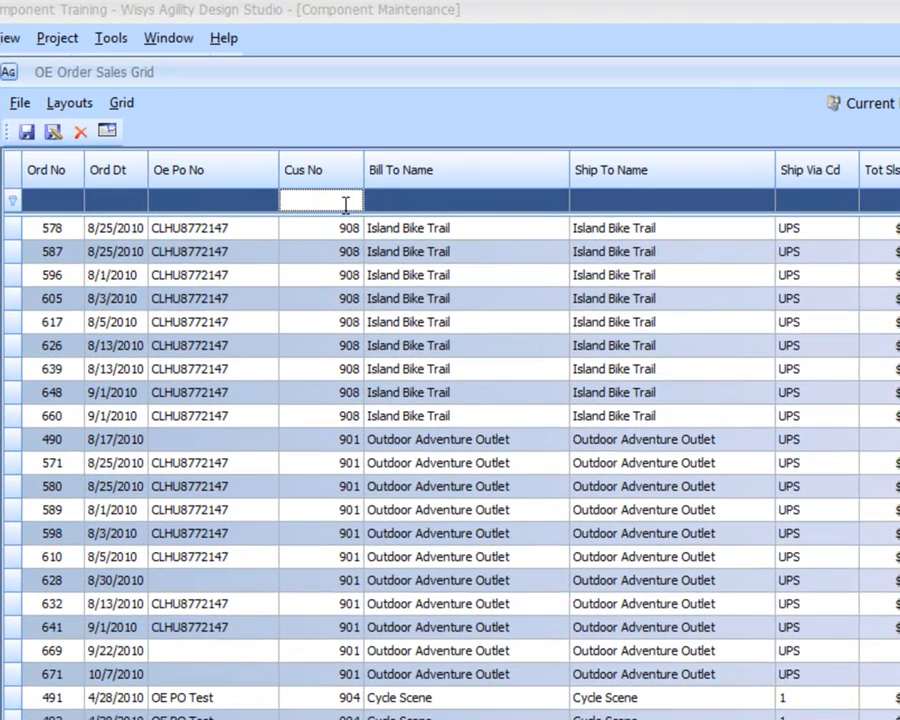
{"action": "type", "text": "901"}
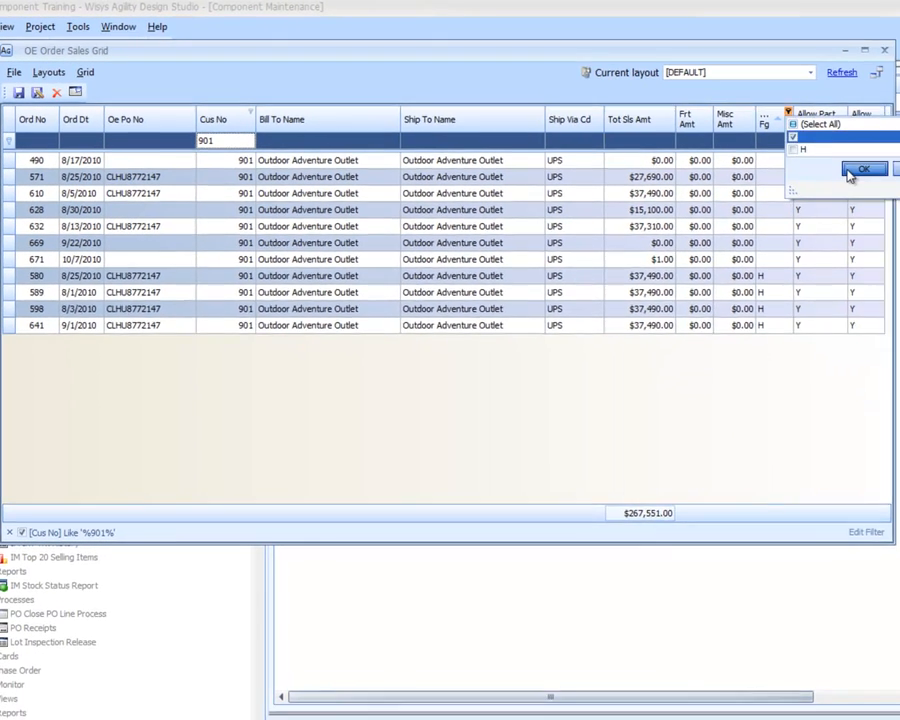
{"action": "left_click", "coordinate": [849, 169]}
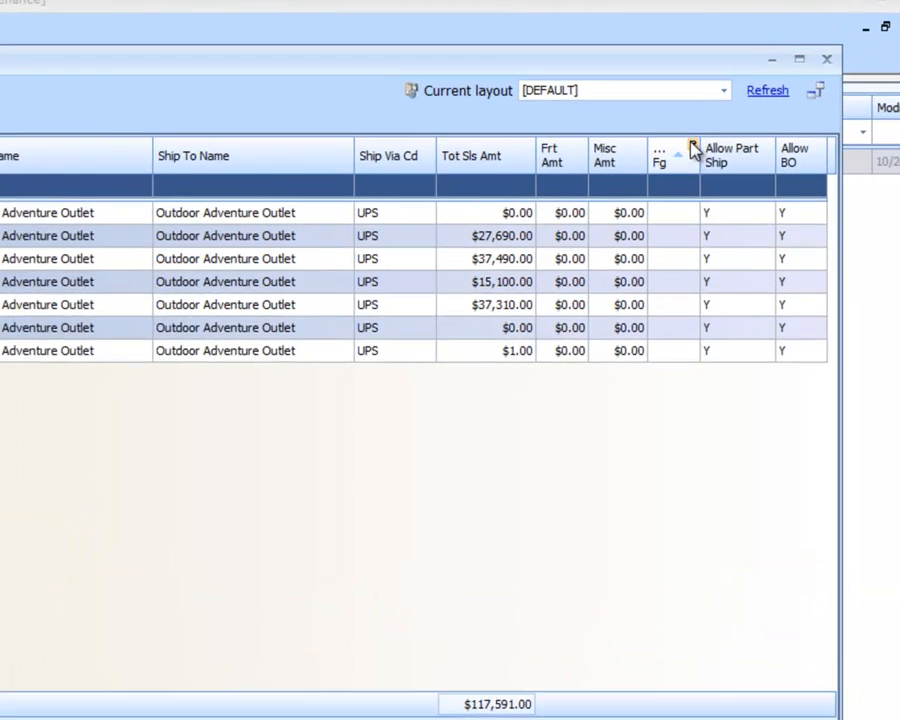
Change the Hold Fg filter from blank to H only, and clear all filters from the grid.
{"action": "left_click", "coordinate": [786, 112]}
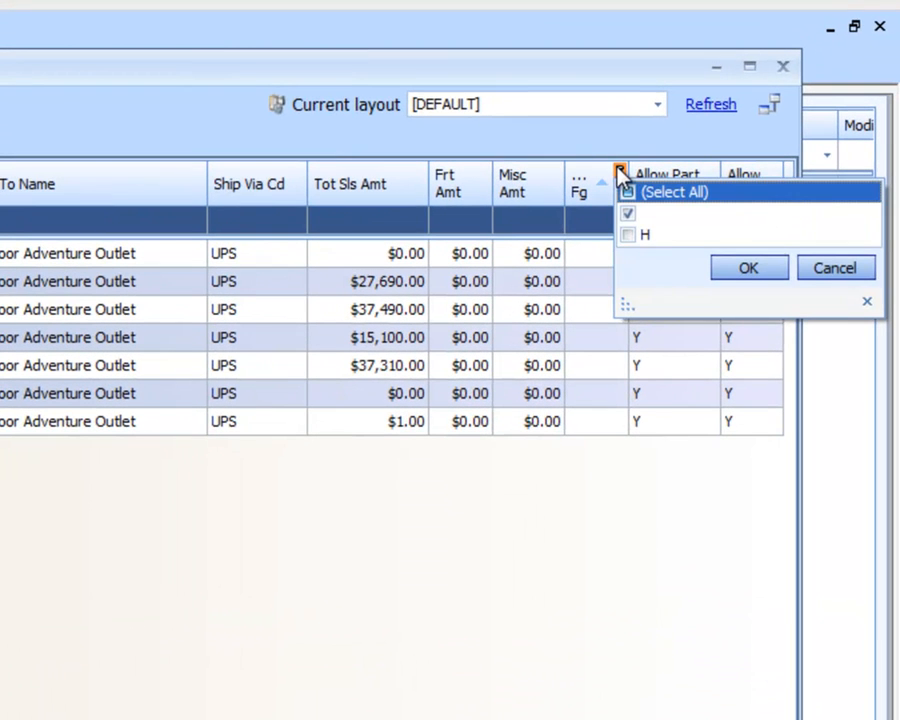
{"action": "left_click", "coordinate": [627, 234]}
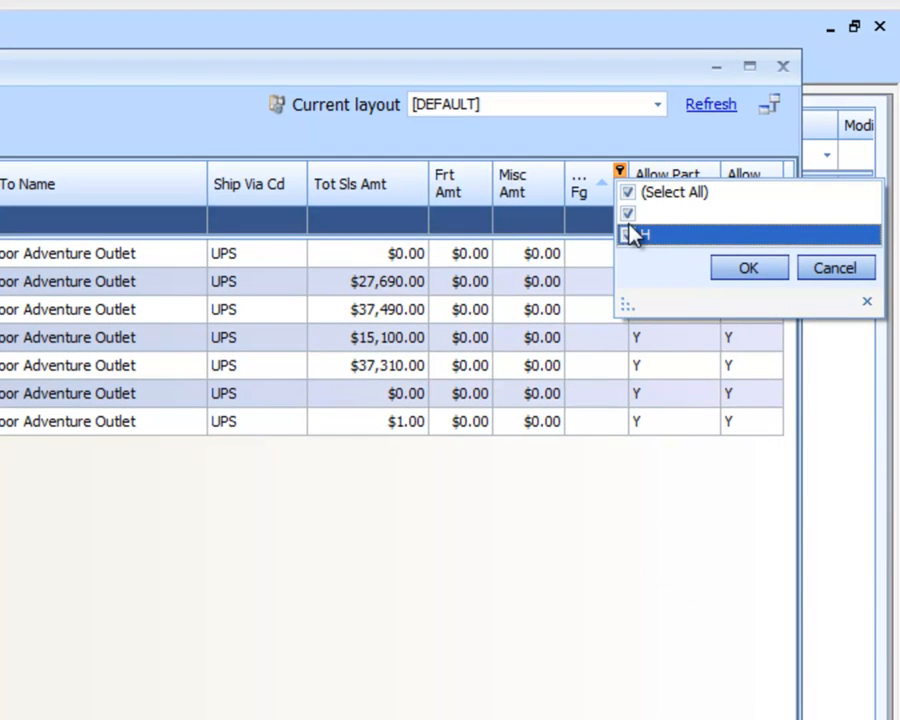
{"action": "left_click", "coordinate": [627, 213]}
{"action": "left_click", "coordinate": [745, 268]}
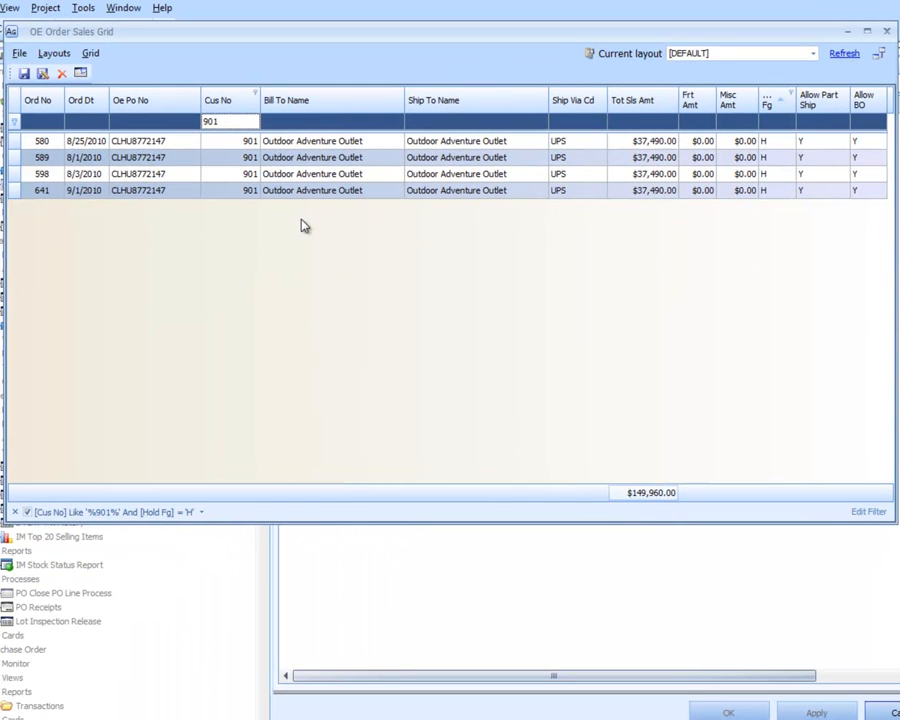
{"action": "left_click", "coordinate": [15, 514]}
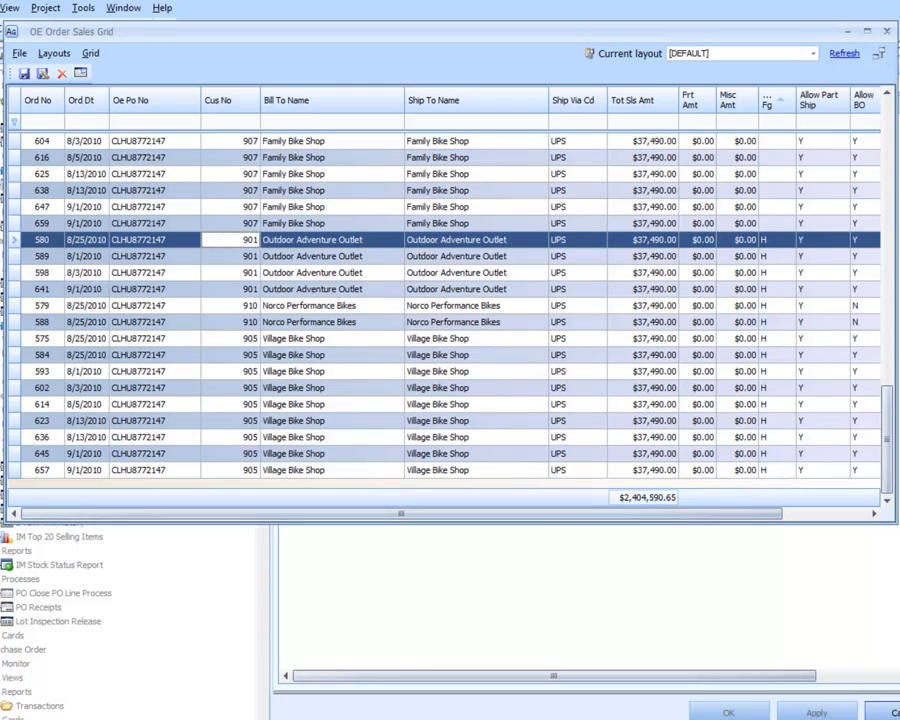
Show the main group by panel and group the orders by Cus No.
{"action": "left_click", "coordinate": [90, 53]}
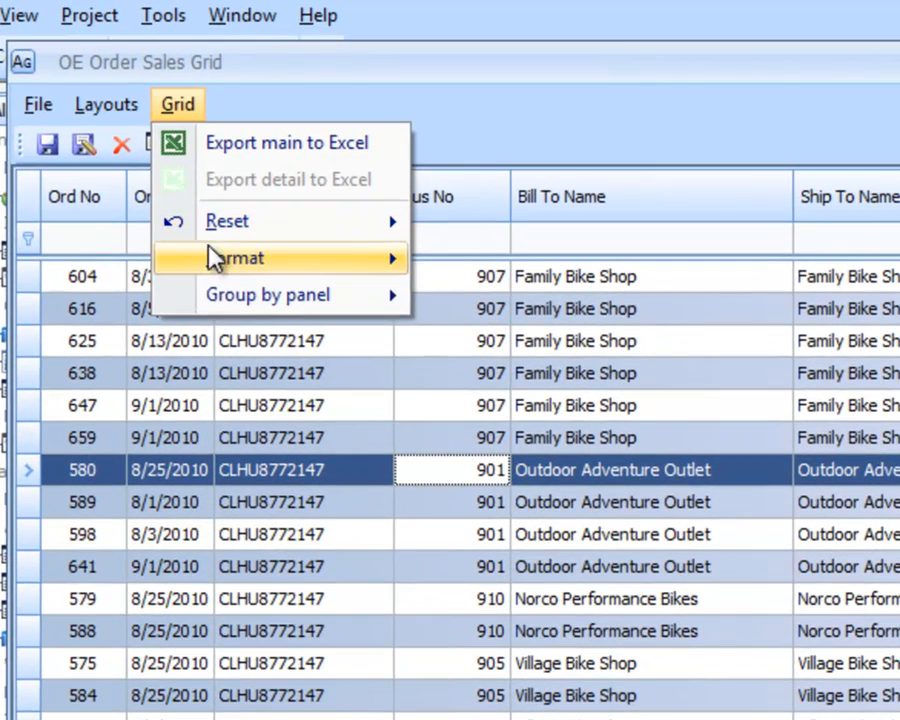
{"action": "mouse_move", "coordinate": [243, 302]}
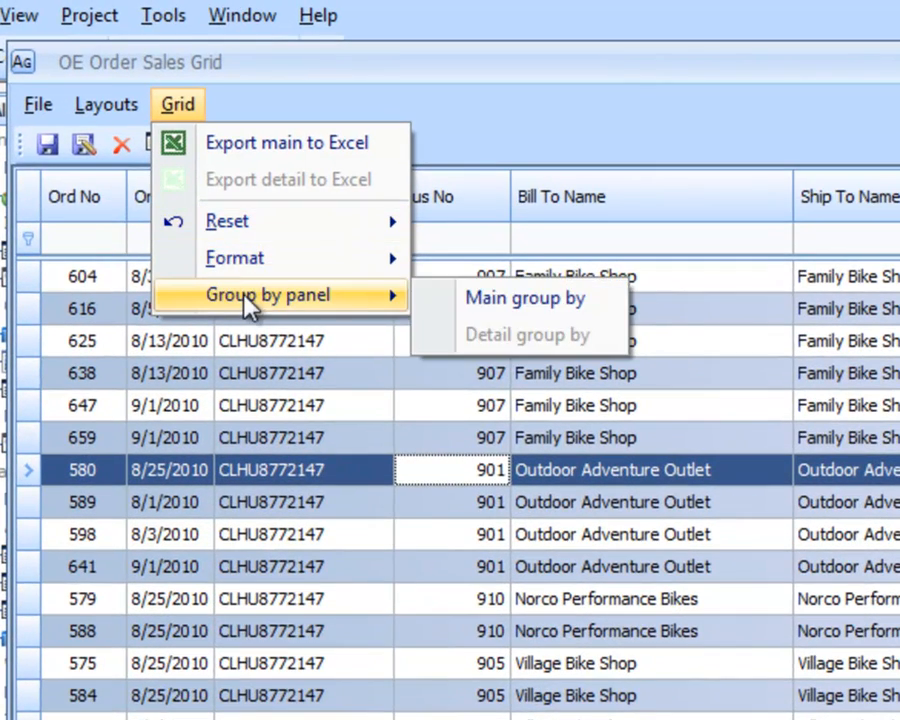
{"action": "left_click", "coordinate": [518, 318]}
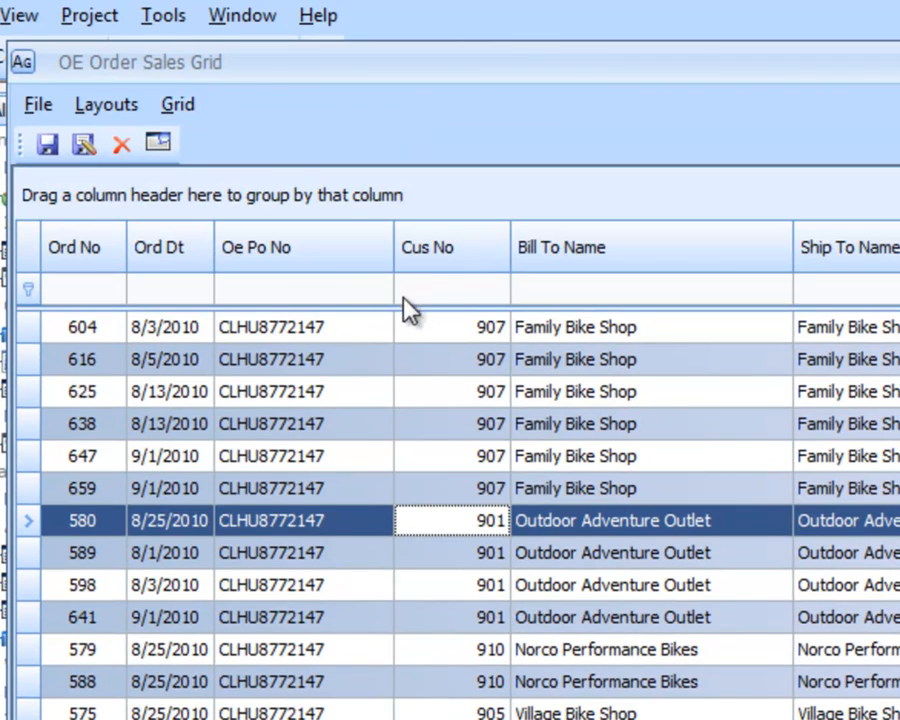
{"action": "left_click_drag", "start_coordinate": [432, 280], "coordinate": [350, 205]}
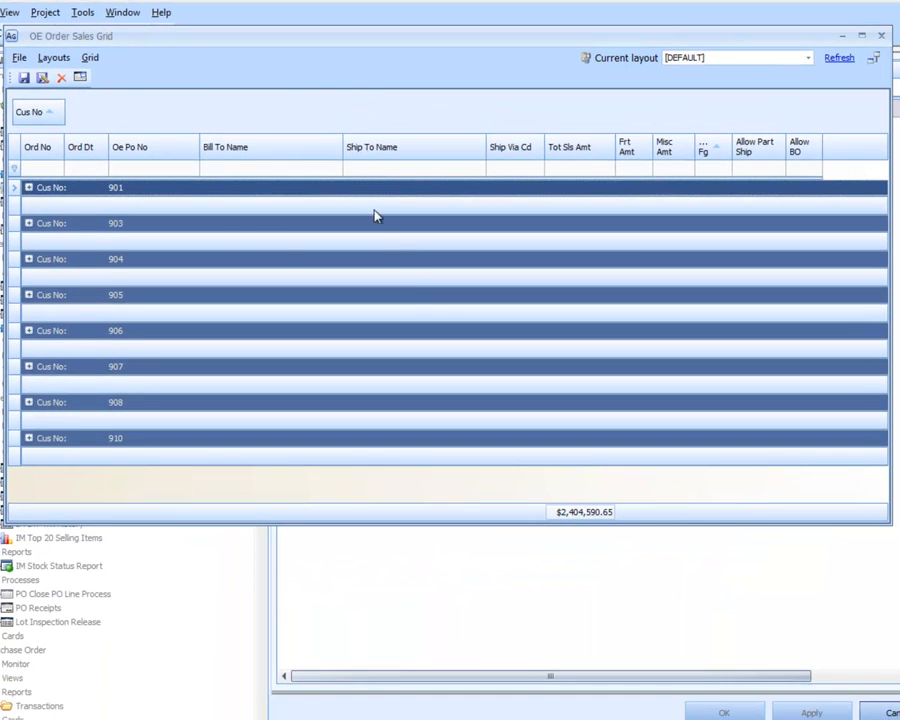
Add a Sum of Tot Sls Amt to the customer group footers and widen that column to fit the subtotals.
{"action": "right_click", "coordinate": [567, 208]}
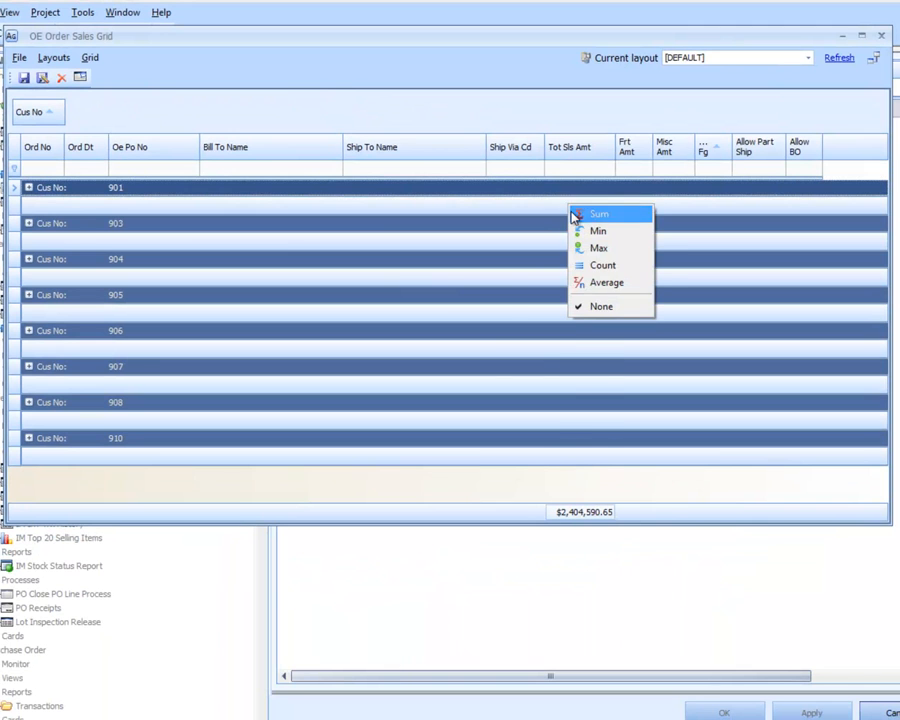
{"action": "left_click", "coordinate": [578, 211]}
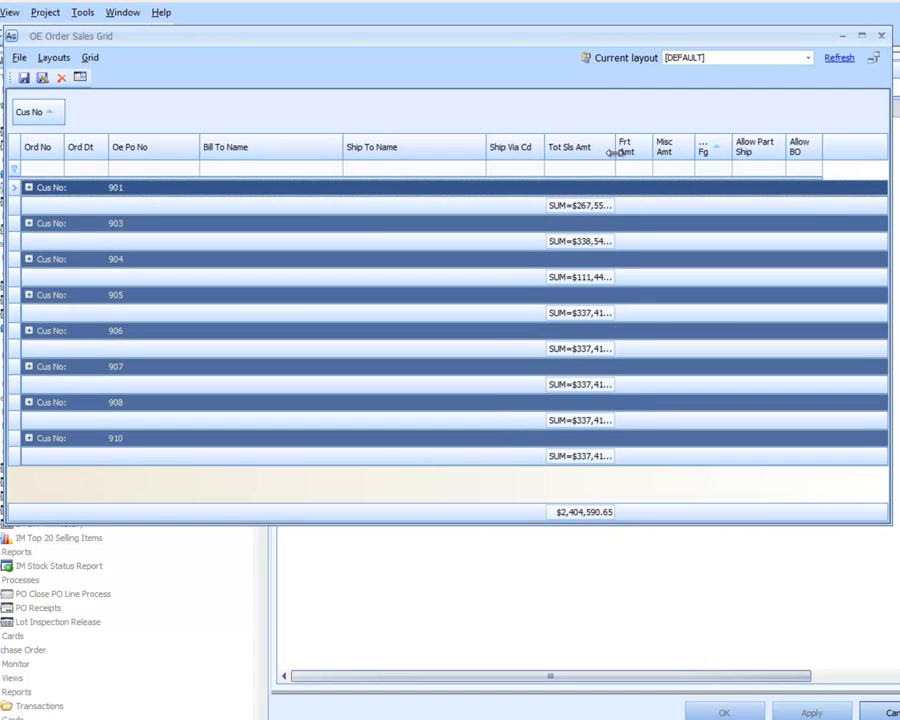
{"action": "left_click_drag", "start_coordinate": [615, 150], "coordinate": [637, 150]}
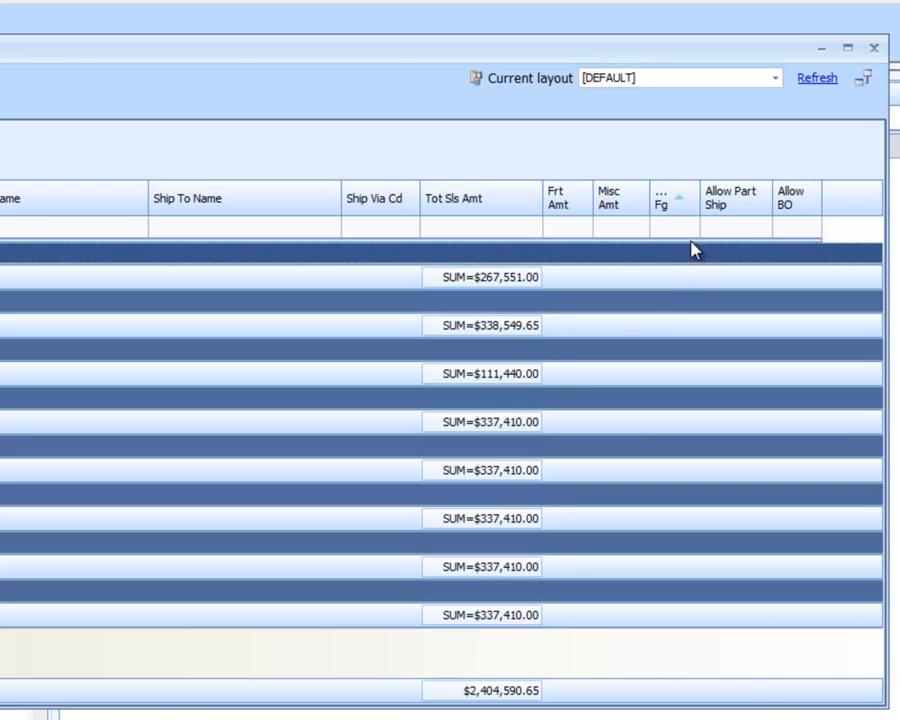
Filter the grouped orders to those with a blank Hold Fg.
{"action": "left_click", "coordinate": [693, 188]}
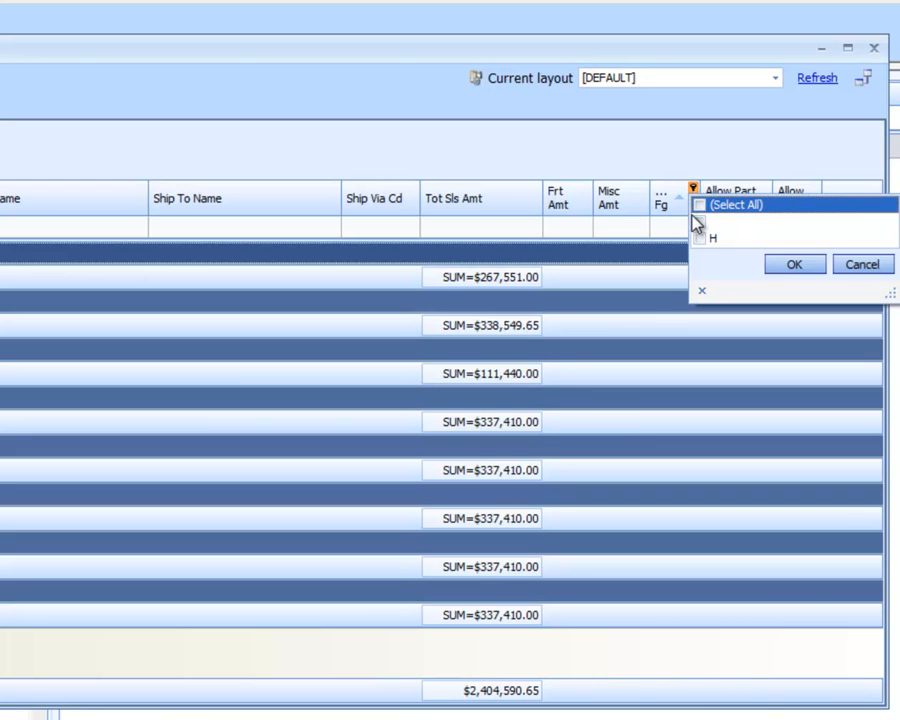
{"action": "left_click", "coordinate": [700, 222]}
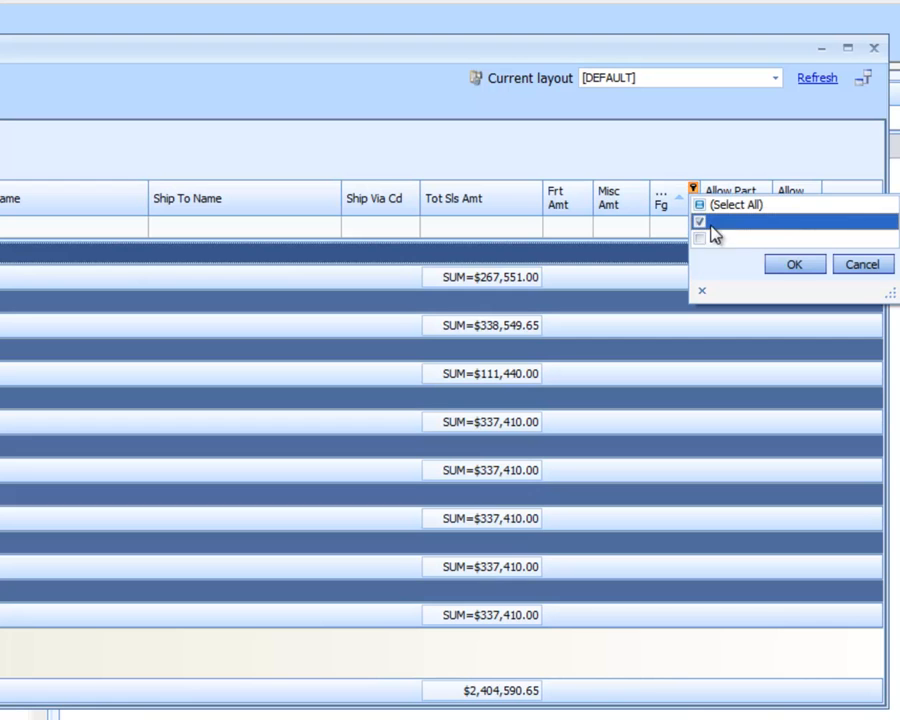
{"action": "left_click", "coordinate": [775, 266]}
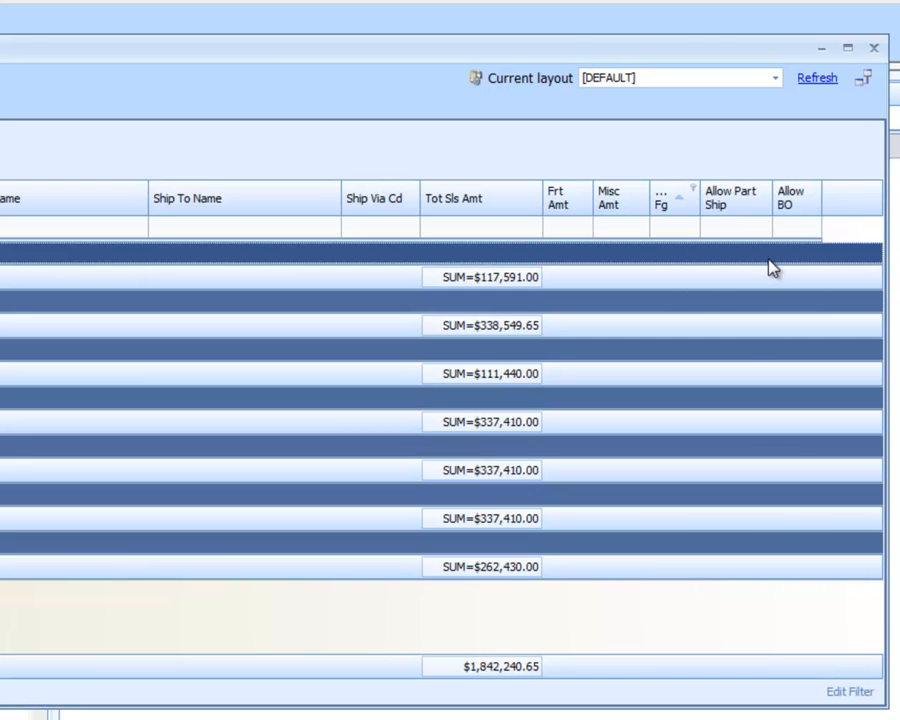
Switch the Hold Fg filter on the grouped orders from blank to H.
{"action": "left_click", "coordinate": [694, 190]}
{"action": "left_click", "coordinate": [699, 223]}
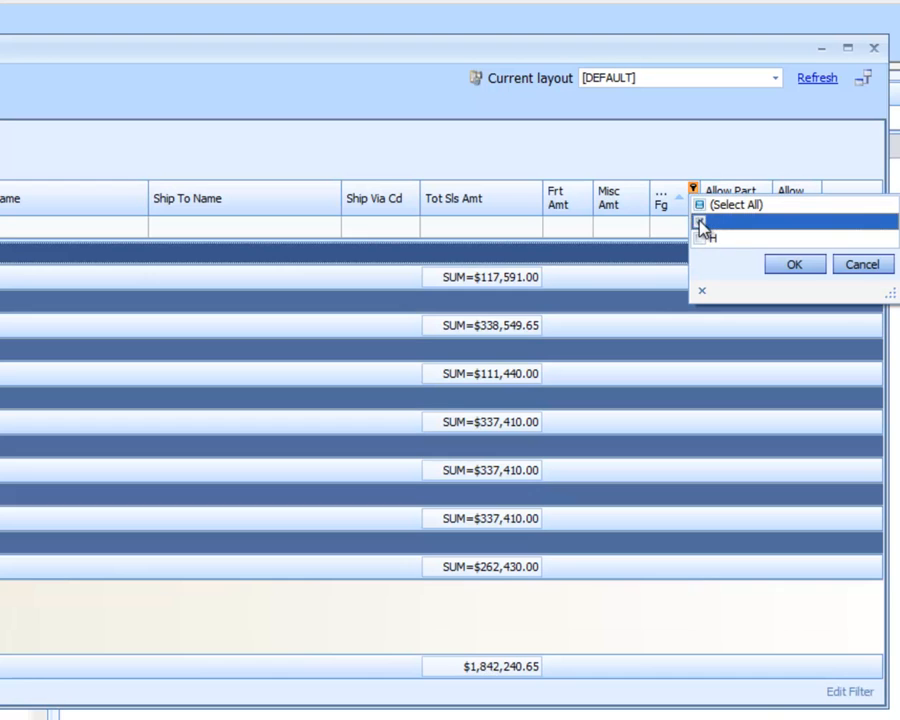
{"action": "left_click", "coordinate": [700, 239]}
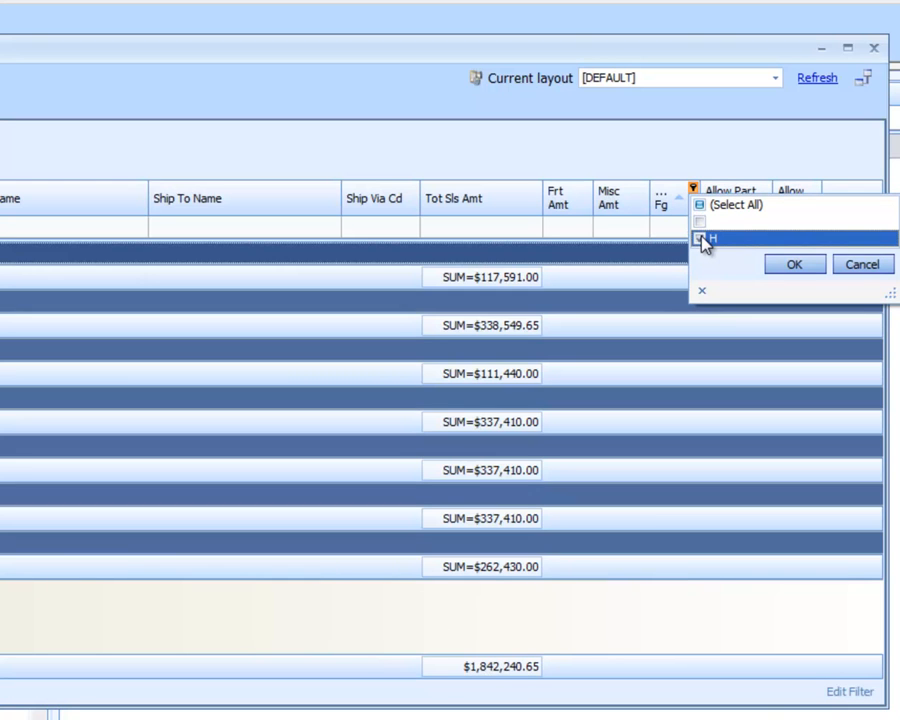
{"action": "left_click", "coordinate": [790, 263]}
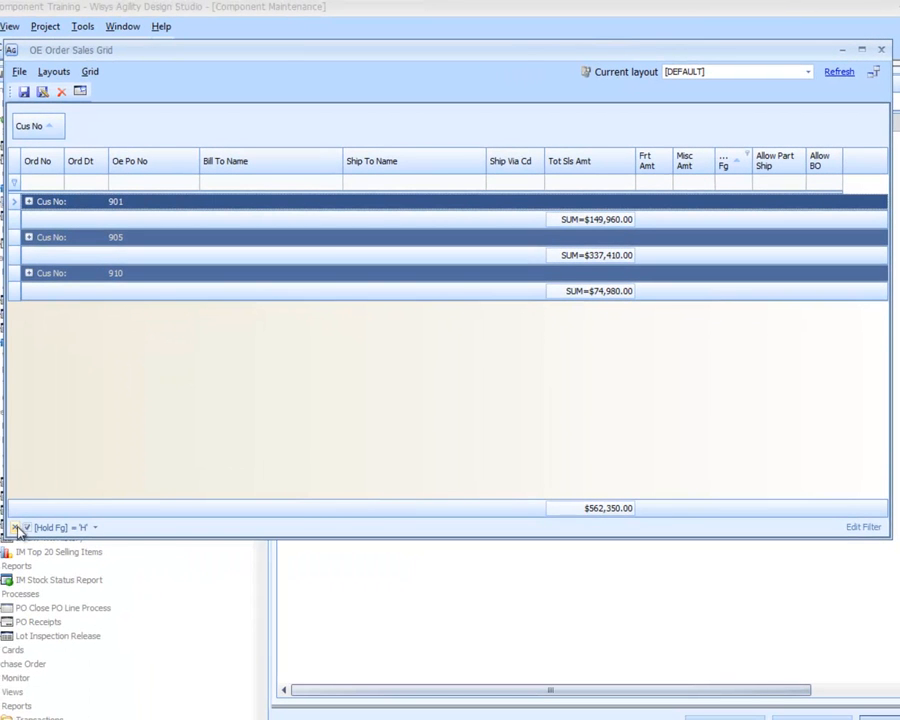
Remove the Hold Fg filter and ungroup the orders by placing the Cus No column between Ord No and Ord Dt.
{"action": "left_click", "coordinate": [17, 527]}
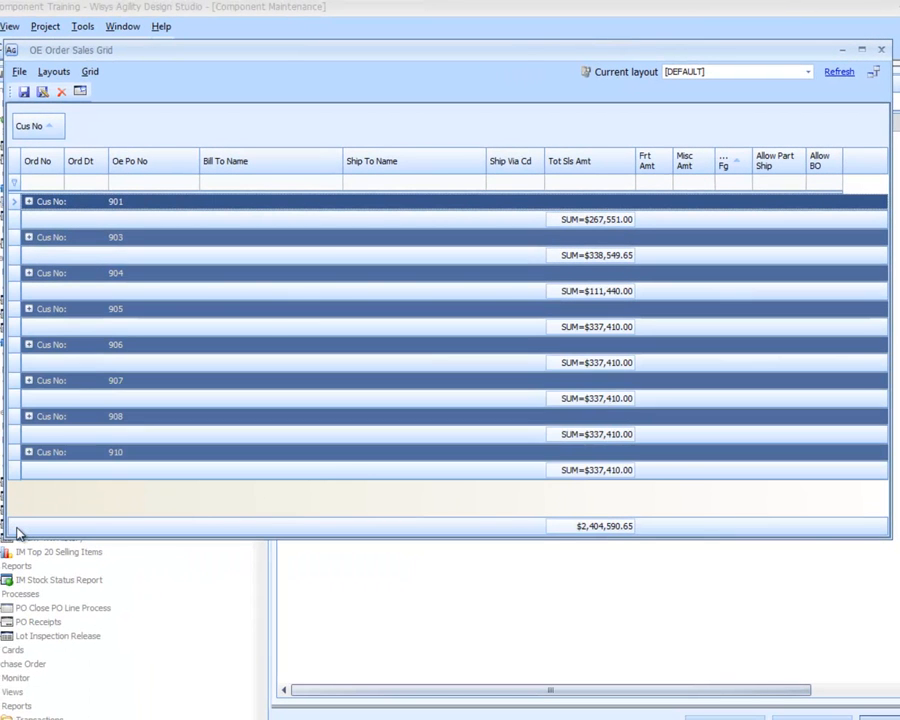
{"action": "left_click_drag", "start_coordinate": [30, 127], "coordinate": [56, 162]}
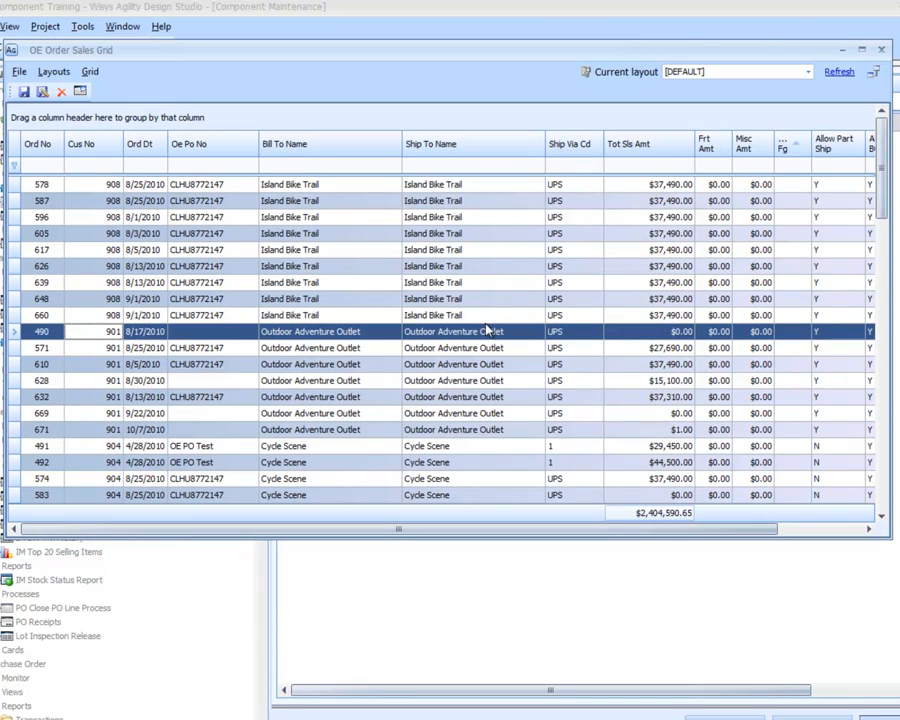
Filter the Bill To Name column by the text "out", and clear the filter text.
{"action": "left_click", "coordinate": [294, 164]}
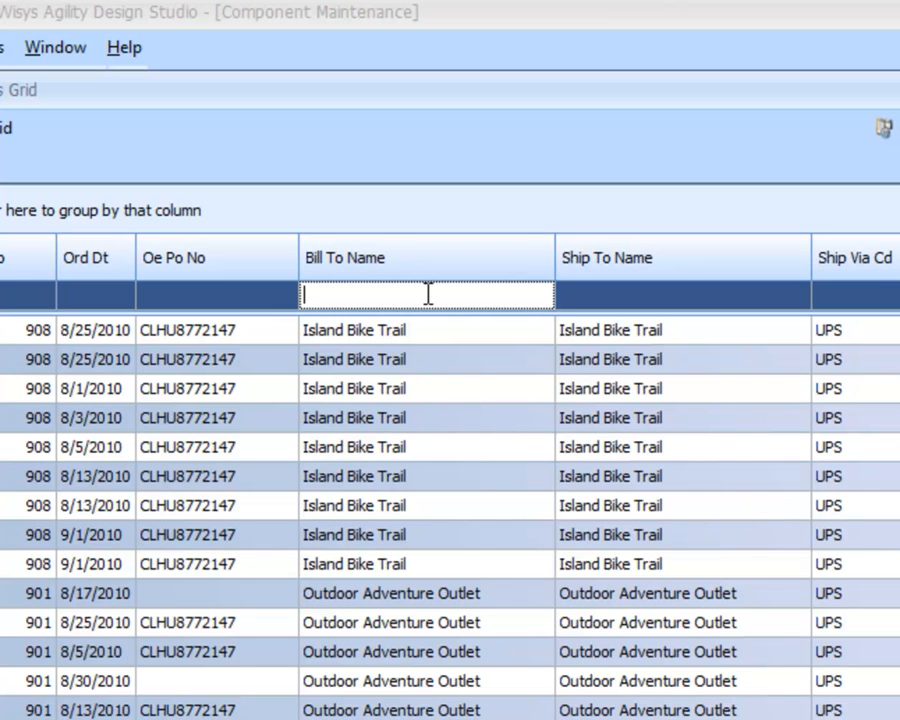
{"action": "type", "text": "out"}
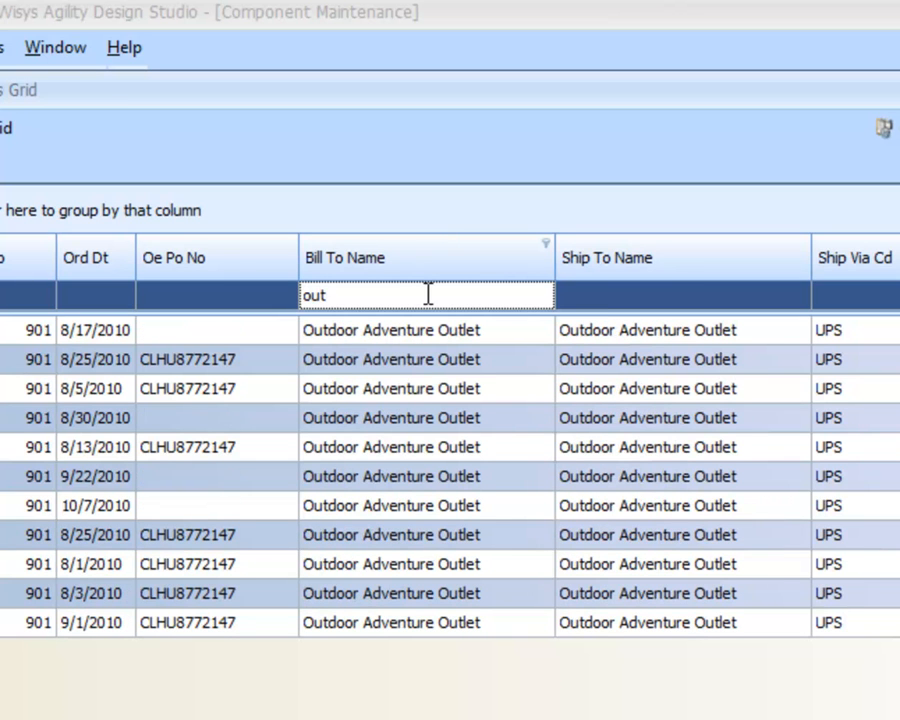
{"action": "key", "text": "BackSpace"}
{"action": "key", "text": "BackSpace"}
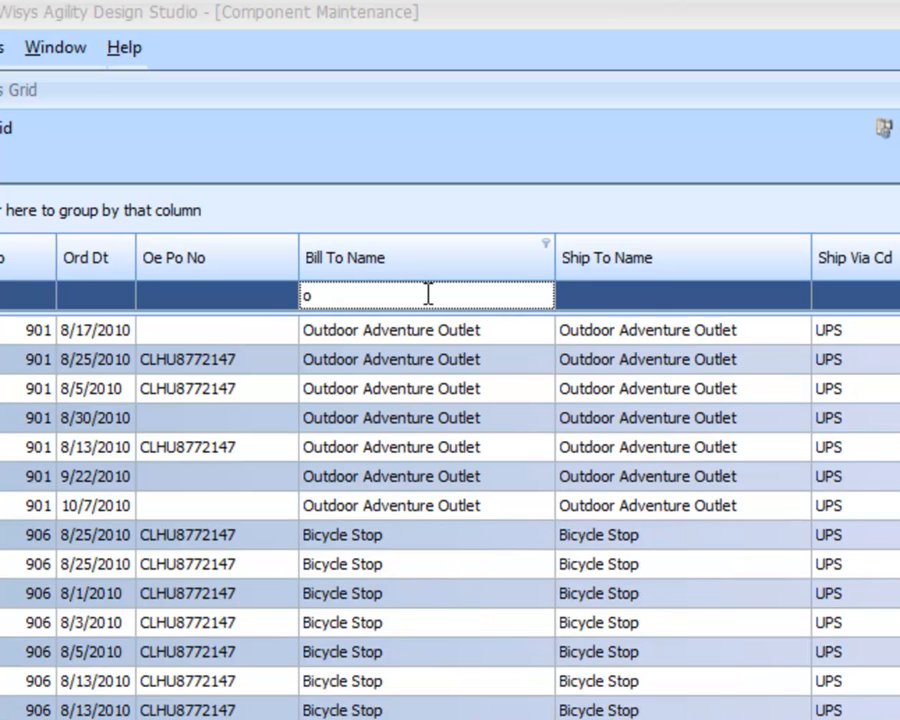
{"action": "key", "text": "BackSpace"}
Filter the Bill To Name column by the text "cycle", and clear the filter text.
{"action": "type", "text": "c"}
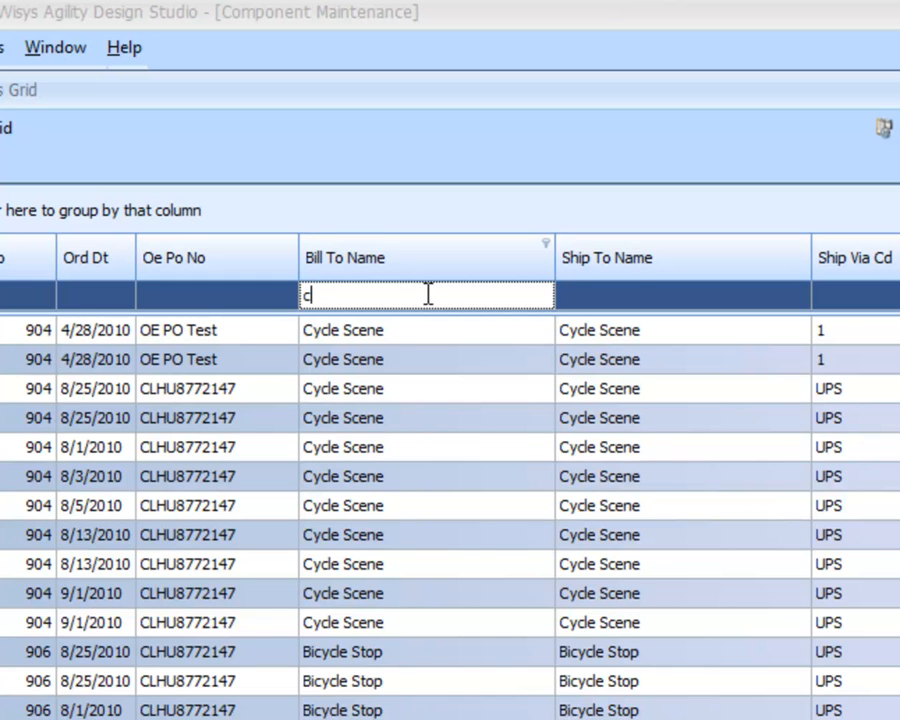
{"action": "type", "text": "ycle"}
{"action": "key", "text": "BackSpace"}
{"action": "key", "text": "BackSpace"}
{"action": "key", "text": "BackSpace"}
{"action": "key", "text": "BackSpace"}
{"action": "key", "text": "BackSpace"}
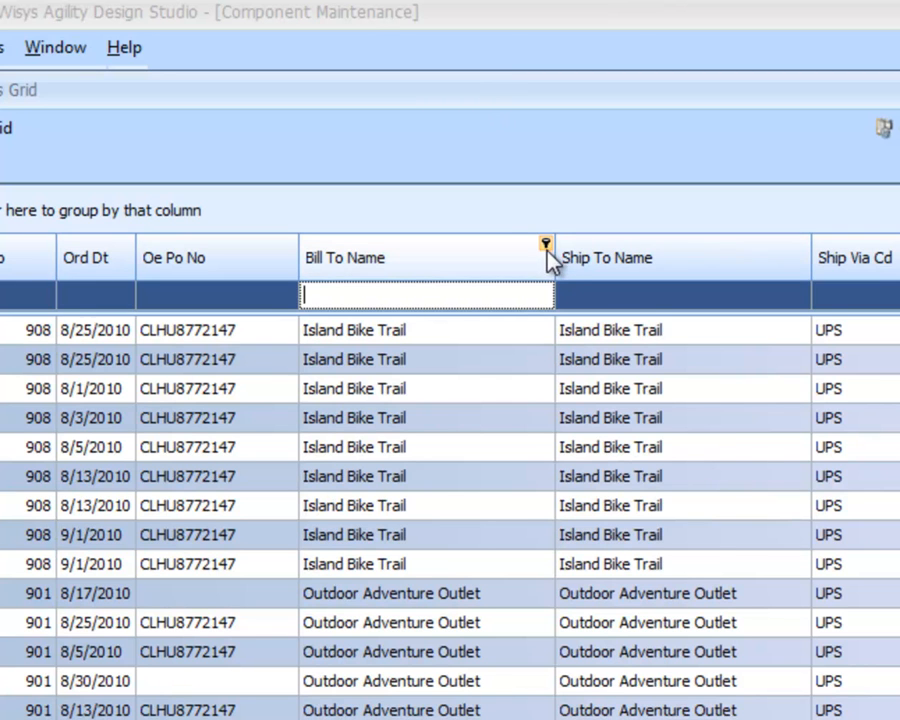
Filter Bill To Name to Outdoor Adventure Outlet using its list of values, and remove the filter.
{"action": "left_click", "coordinate": [545, 246]}
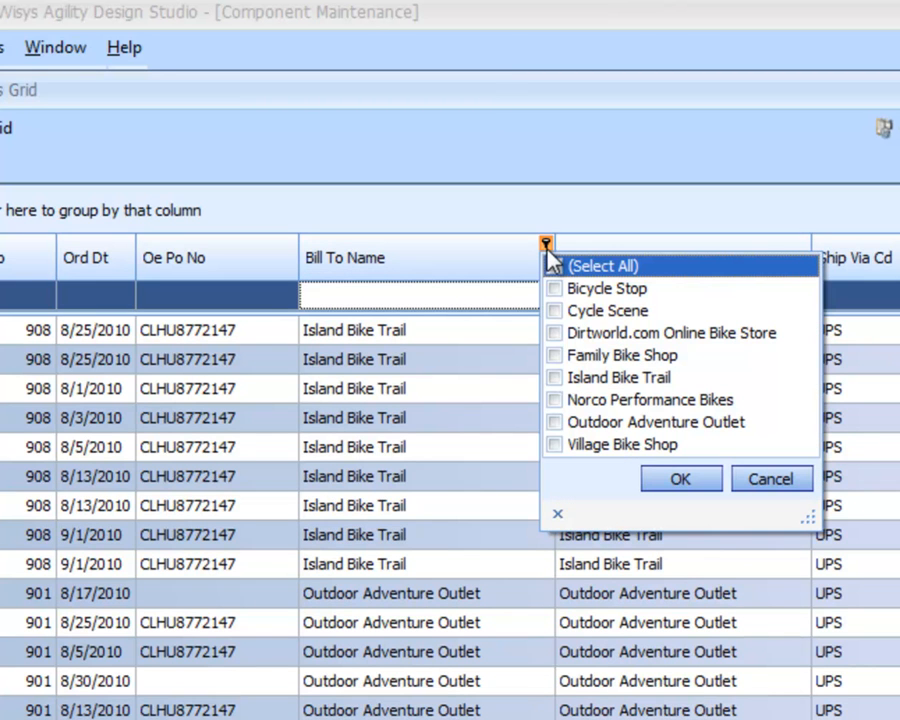
{"action": "left_click", "coordinate": [556, 422]}
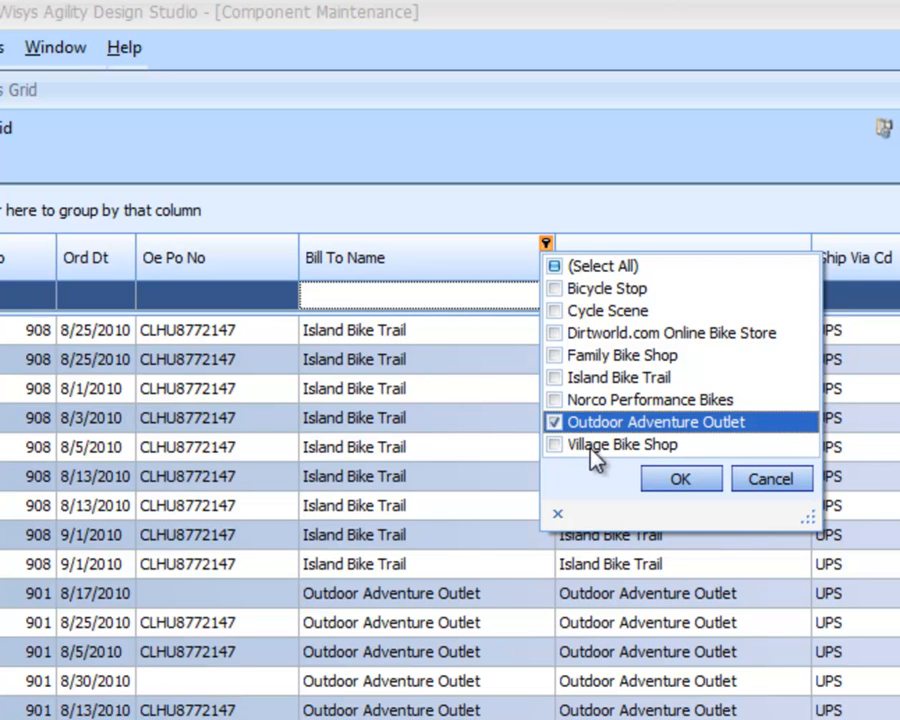
{"action": "left_click", "coordinate": [658, 478]}
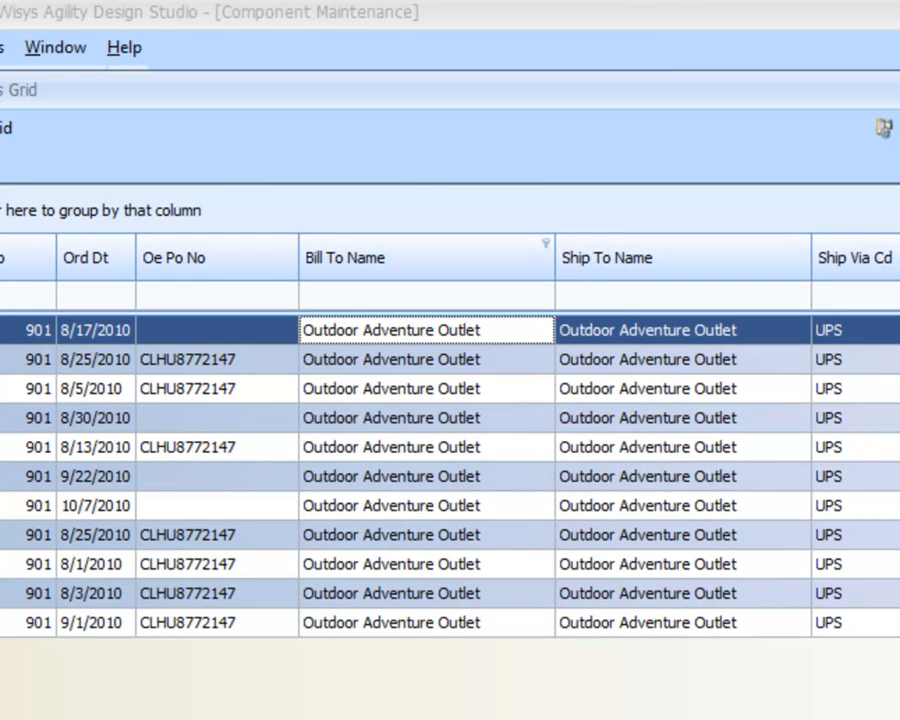
{"action": "left_click", "coordinate": [14, 523]}
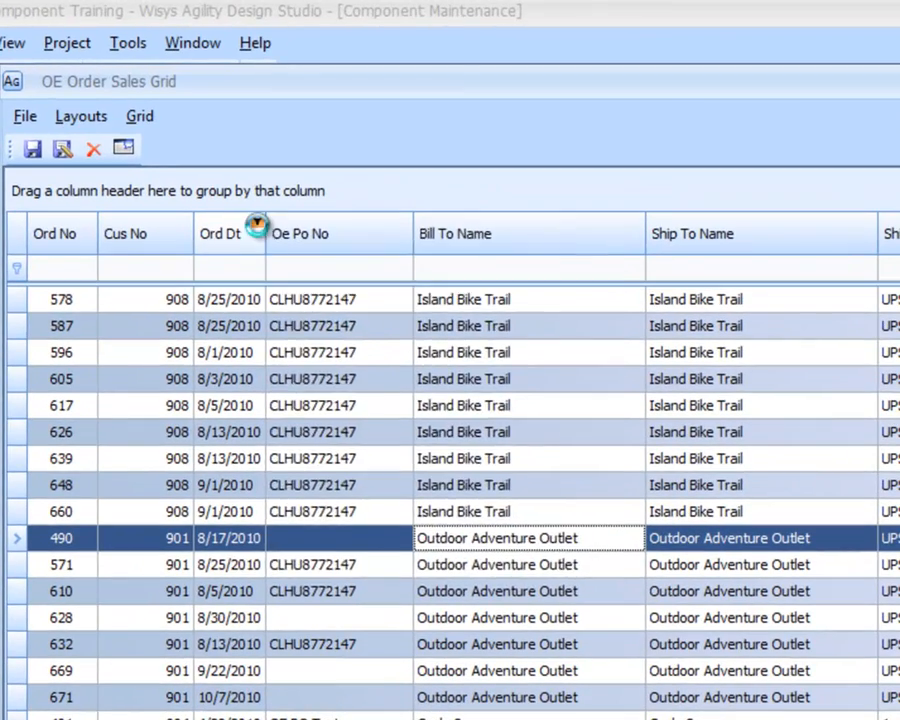
Open the Ord Dt column's filter to view its date options, and close it without applying a filter.
{"action": "left_click", "coordinate": [161, 139]}
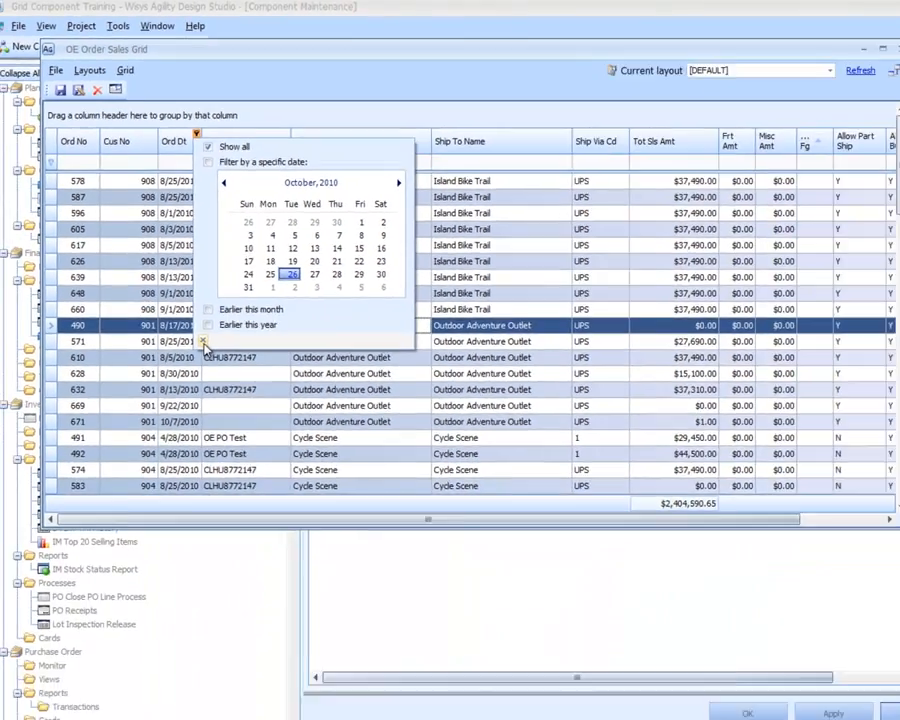
{"action": "left_click", "coordinate": [267, 563]}
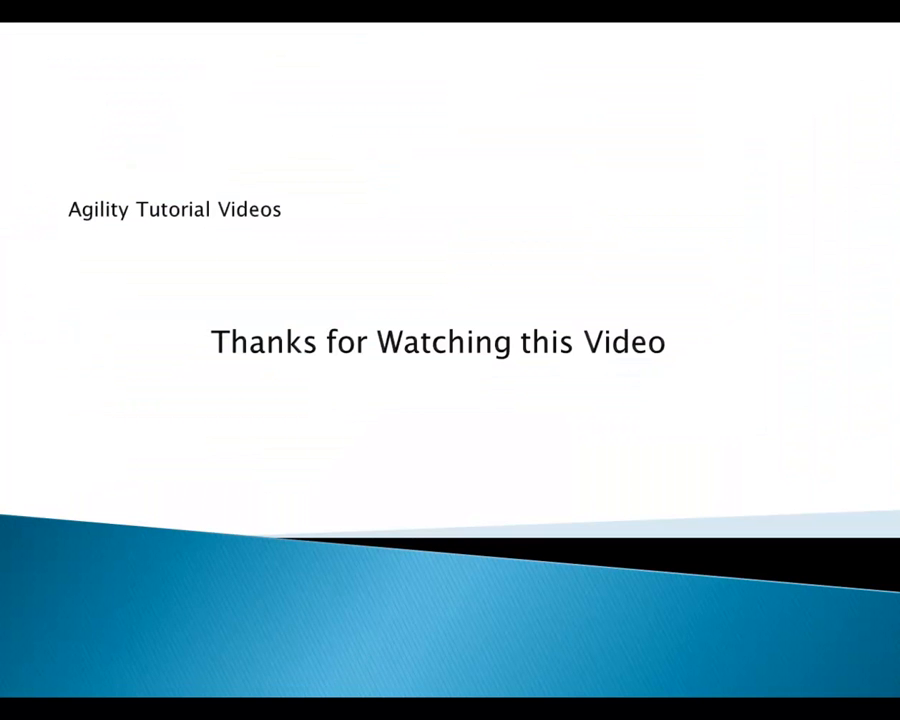